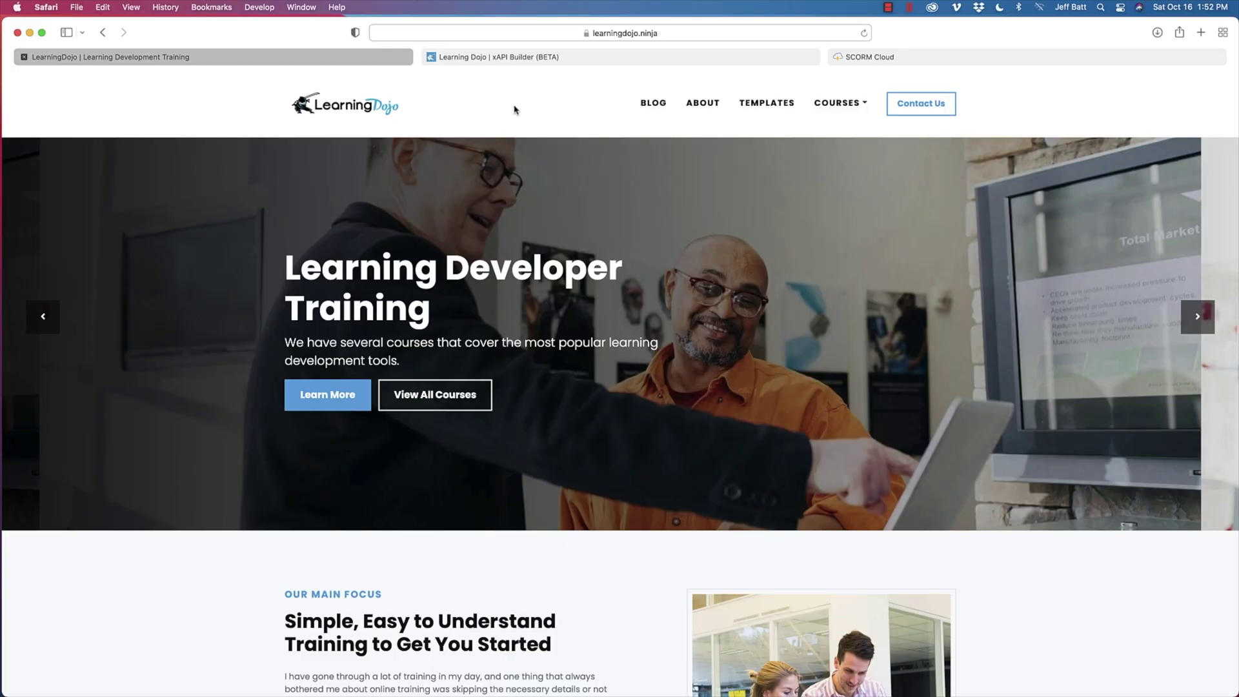
Step: Browse the Learning Dojo blog and templates pages, then view the courses list
left_click(653, 104)
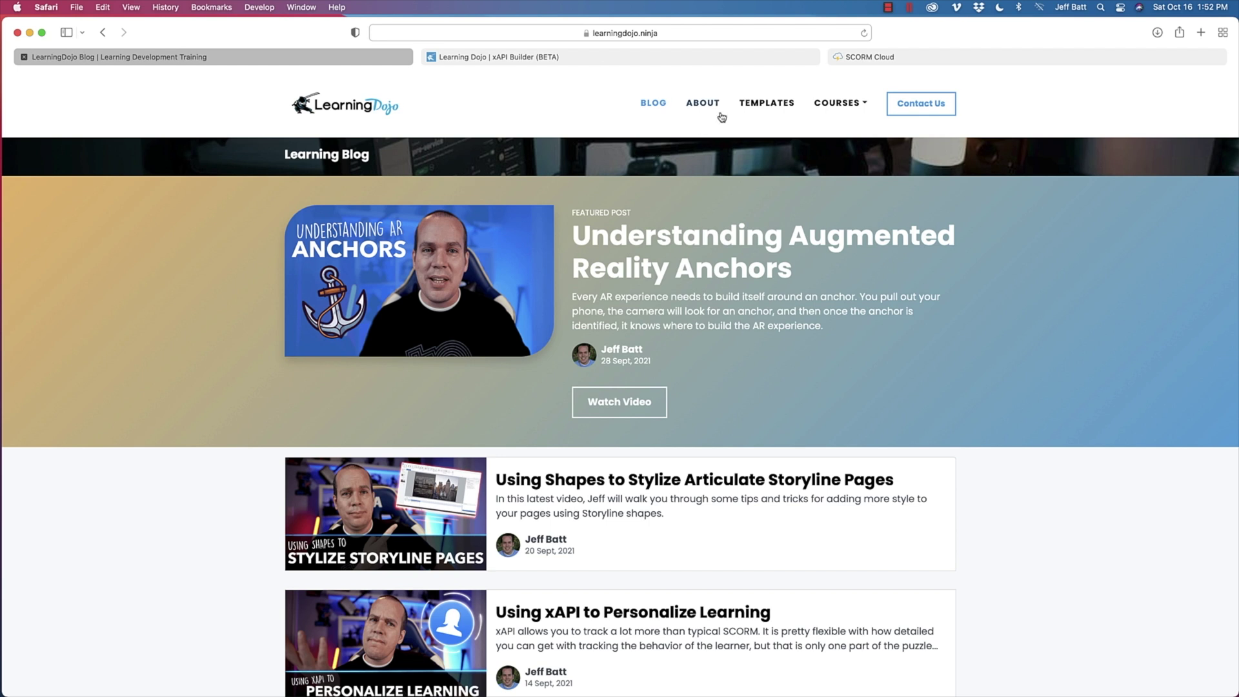
left_click(759, 109)
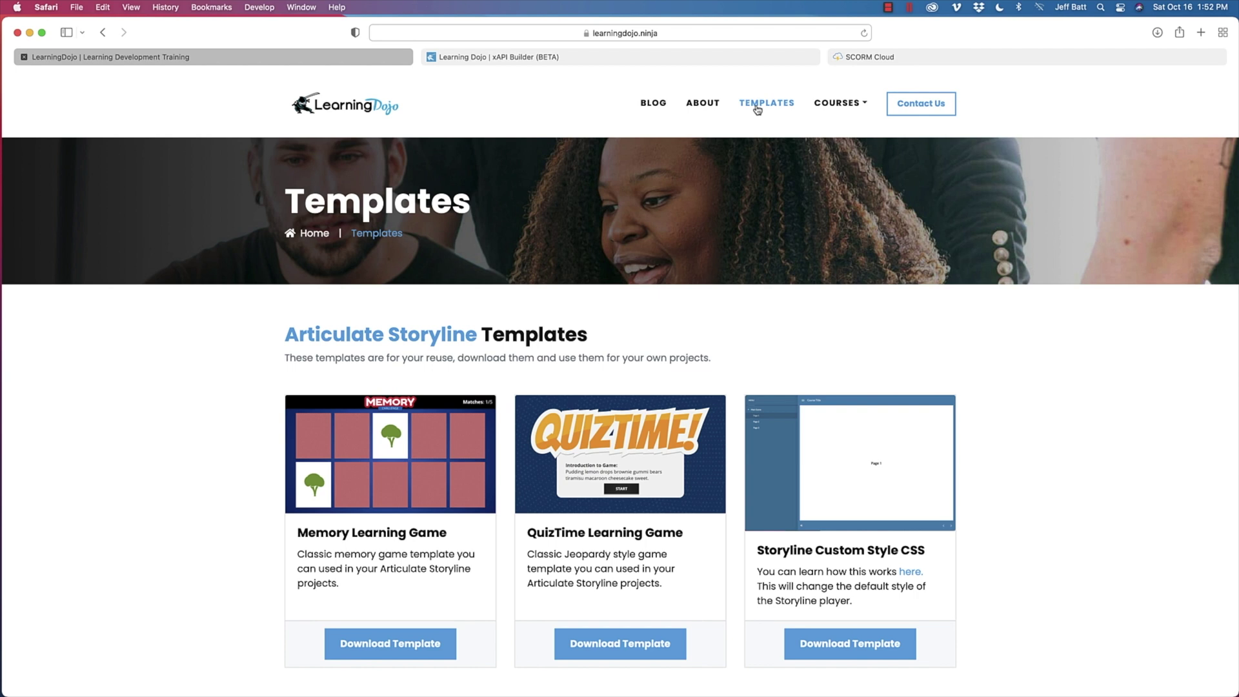
mouse_move(844, 116)
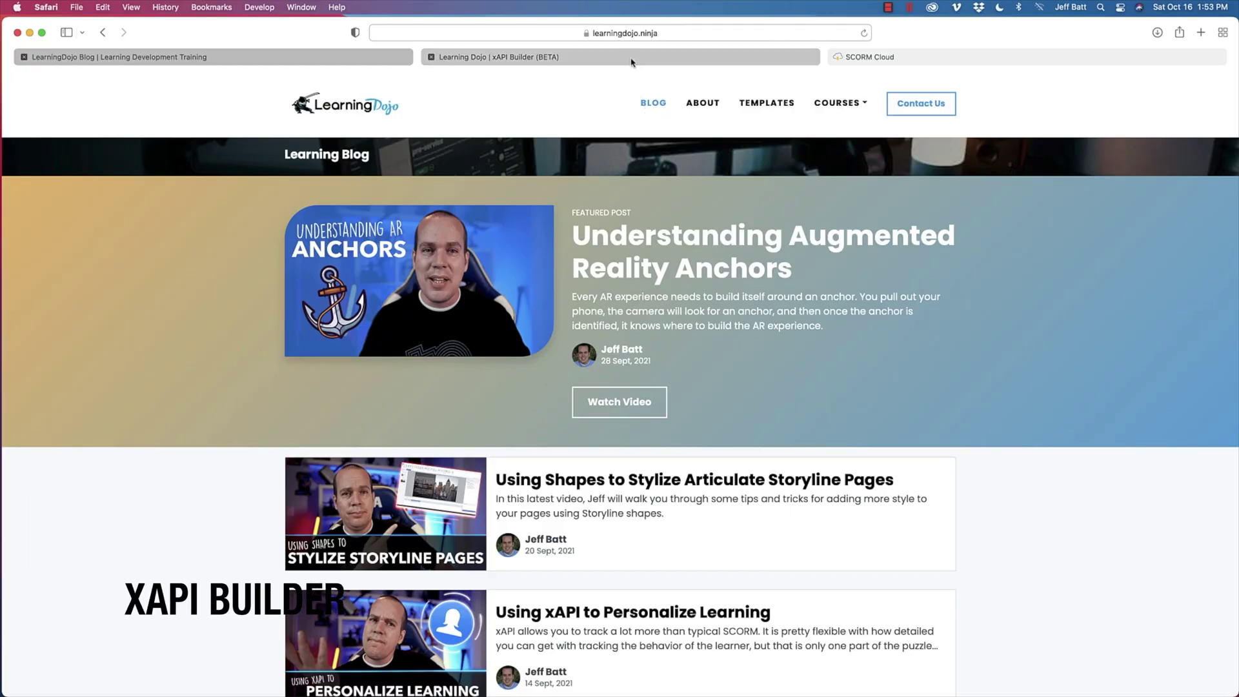
Step: Review the empty xAPI Builder project settings, then switch over to SCORM Cloud
left_click(607, 56)
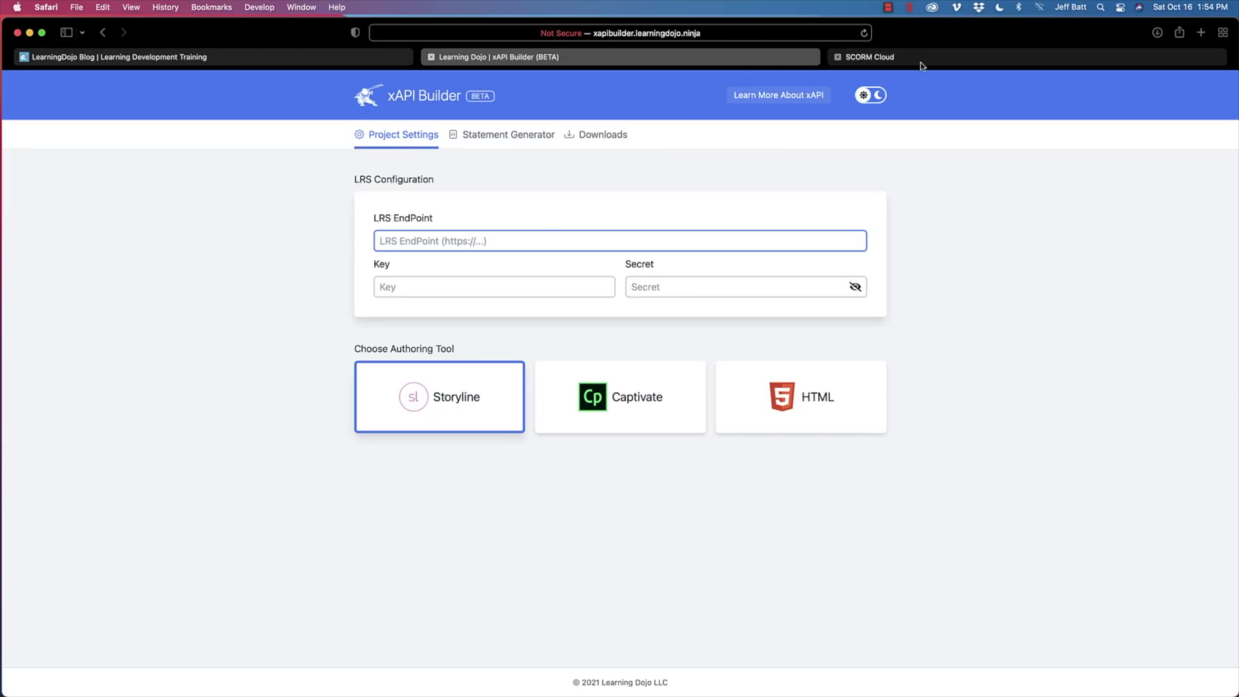
left_click(921, 62)
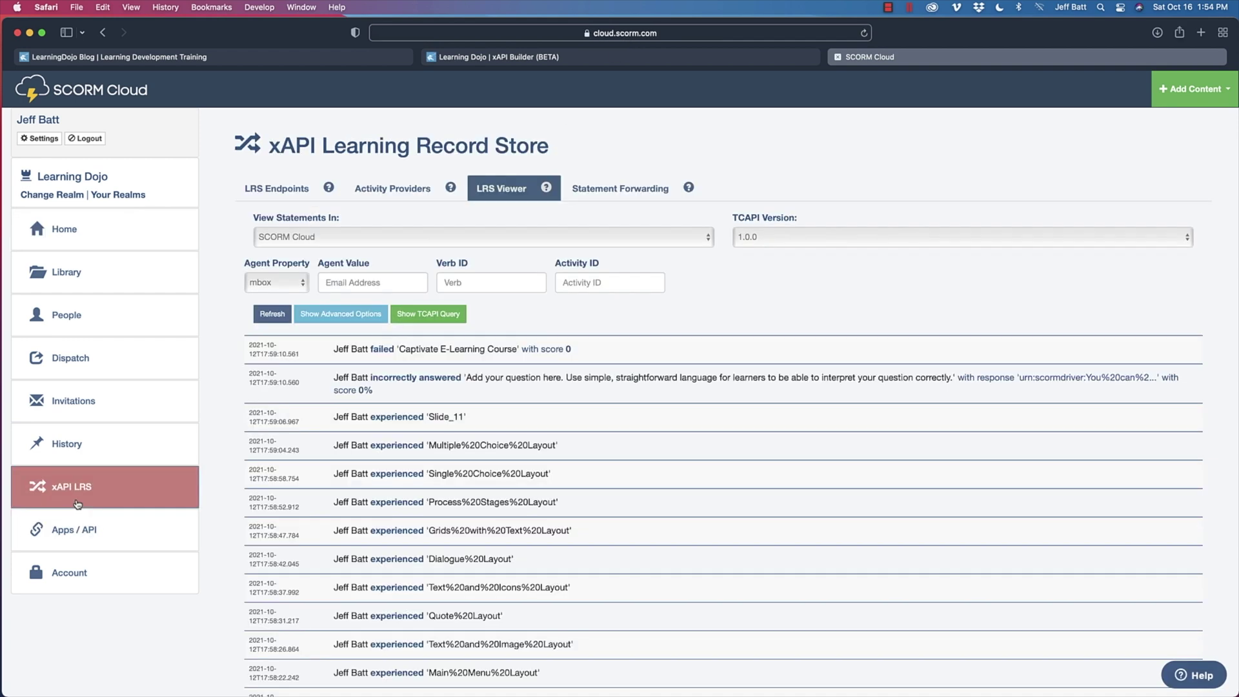
Step: Copy the SCORM Cloud sandbox LRS endpoint URL into the xAPI Builder's LRS EndPoint field
left_click(290, 194)
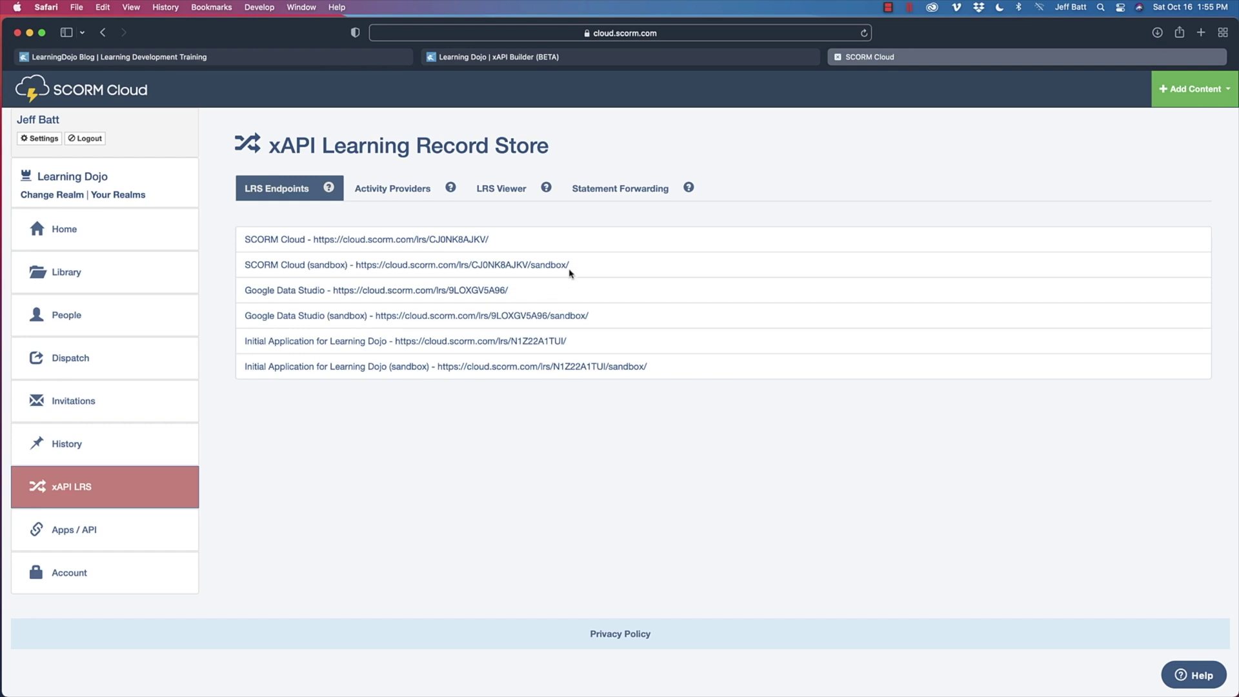
left_click_drag(570, 269, 403, 264)
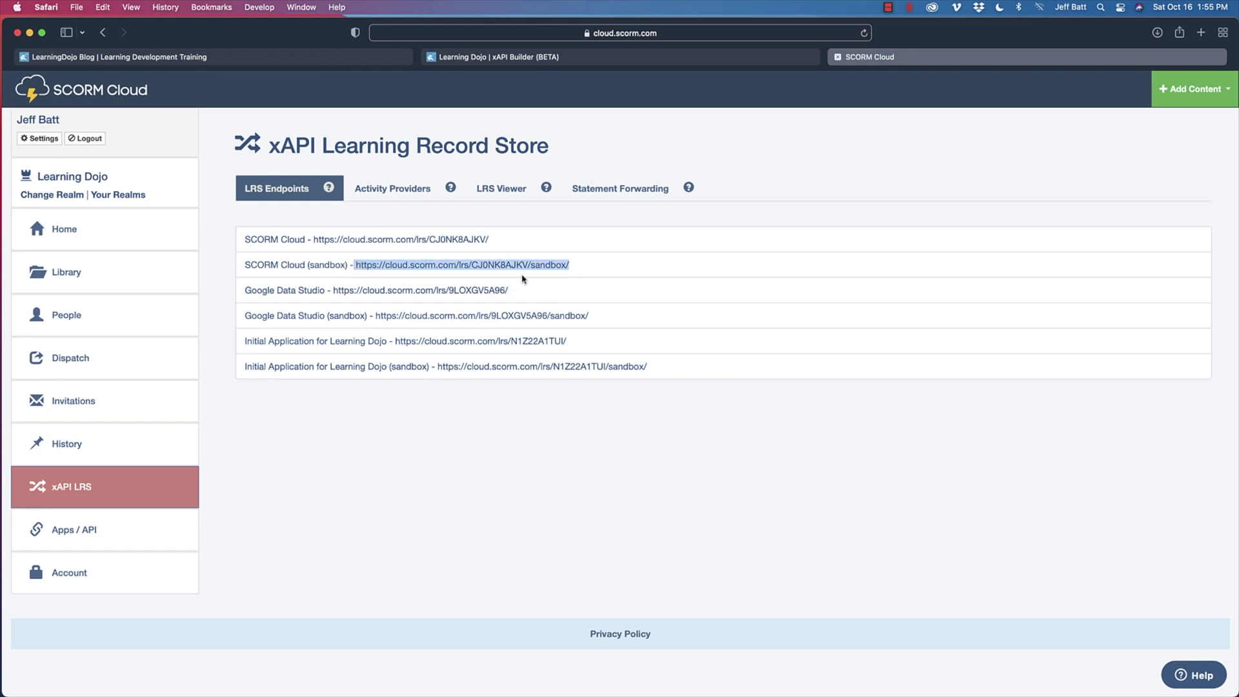
left_click_drag(596, 265, 437, 265)
left_click(530, 57)
left_click(470, 243)
type("https://cloud.scorm.com/lrs/CJ0NK8AJKV/sandbox/")
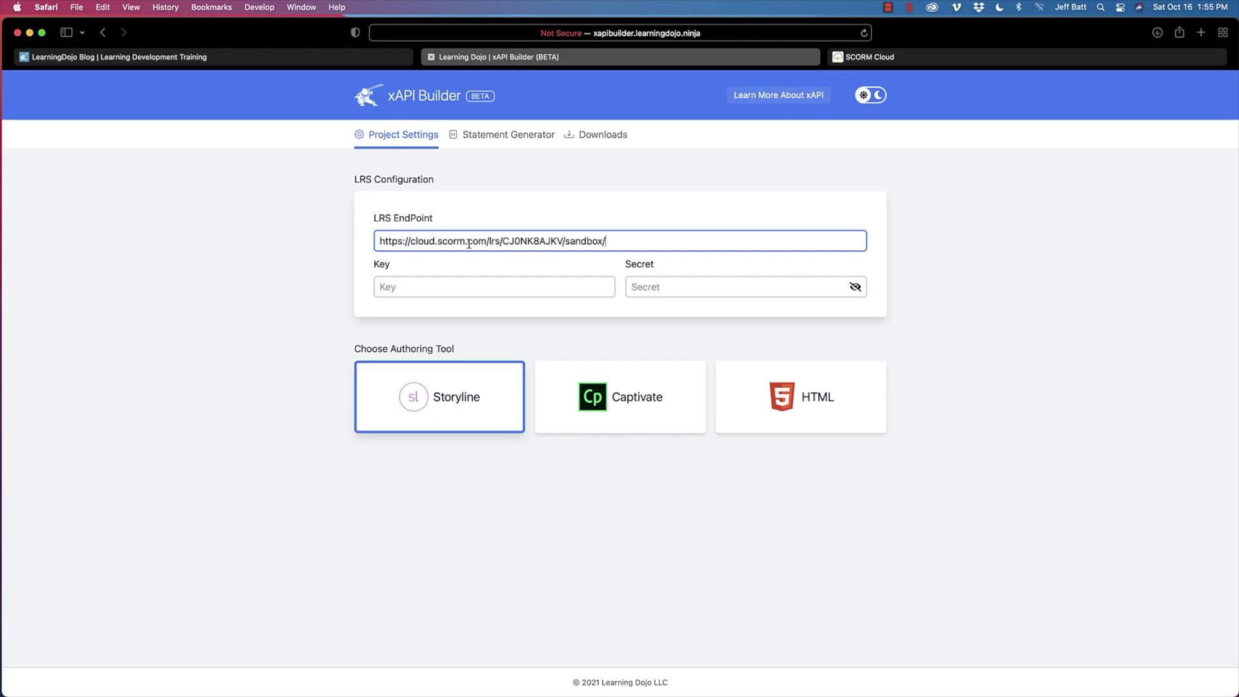
Step: In SCORM Cloud, show the Activity Providers page with the Sample App key and secret
left_click(913, 61)
left_click(400, 197)
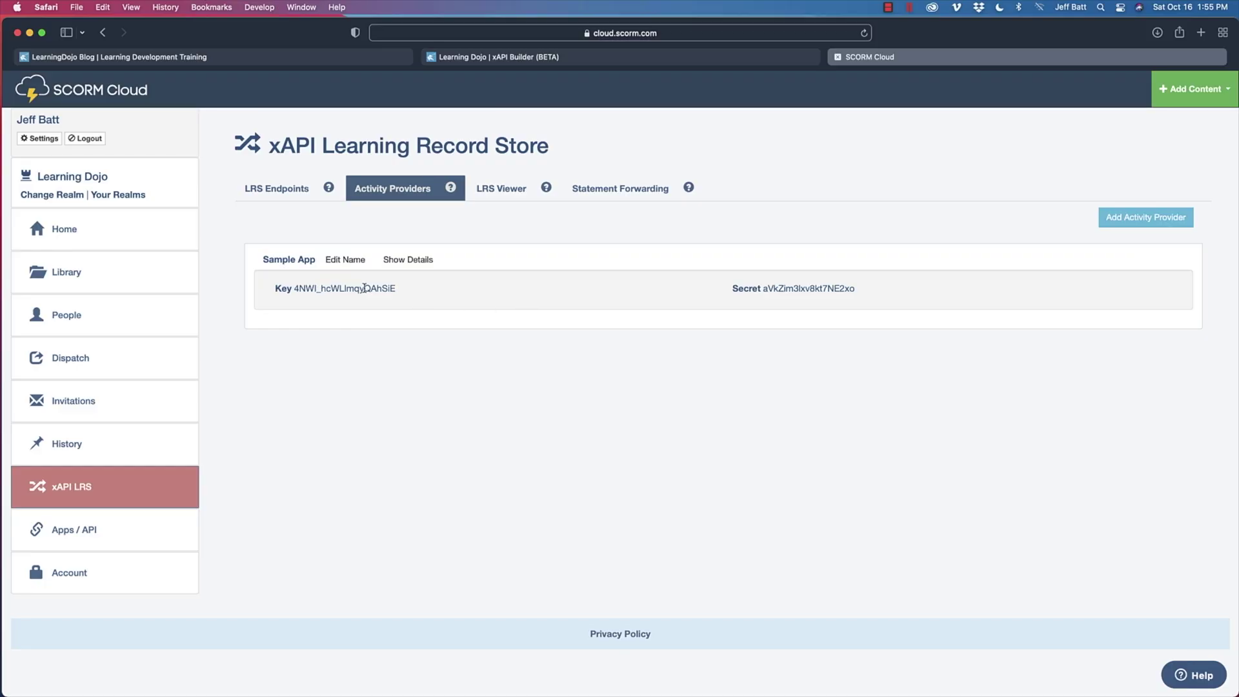
Step: Copy the Sample App key from SCORM Cloud into the xAPI Builder's Key field
double_click(364, 288)
key("super+c")
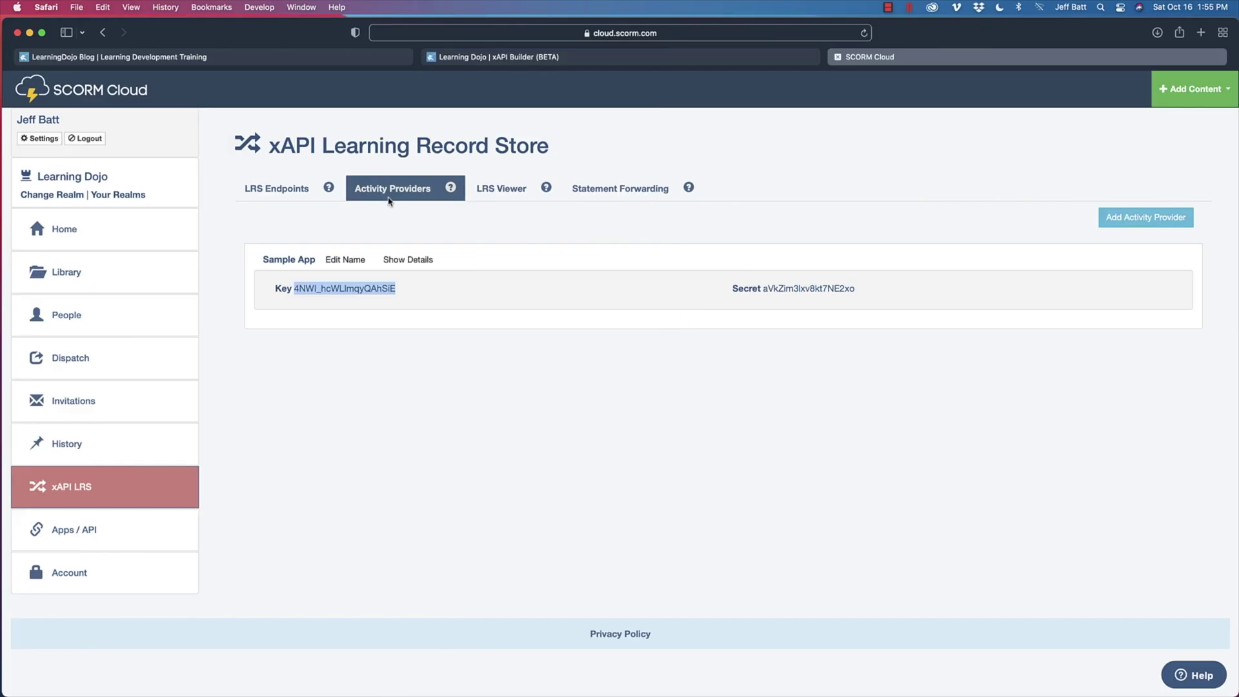
left_click(585, 58)
left_click(444, 287)
key("super+v")
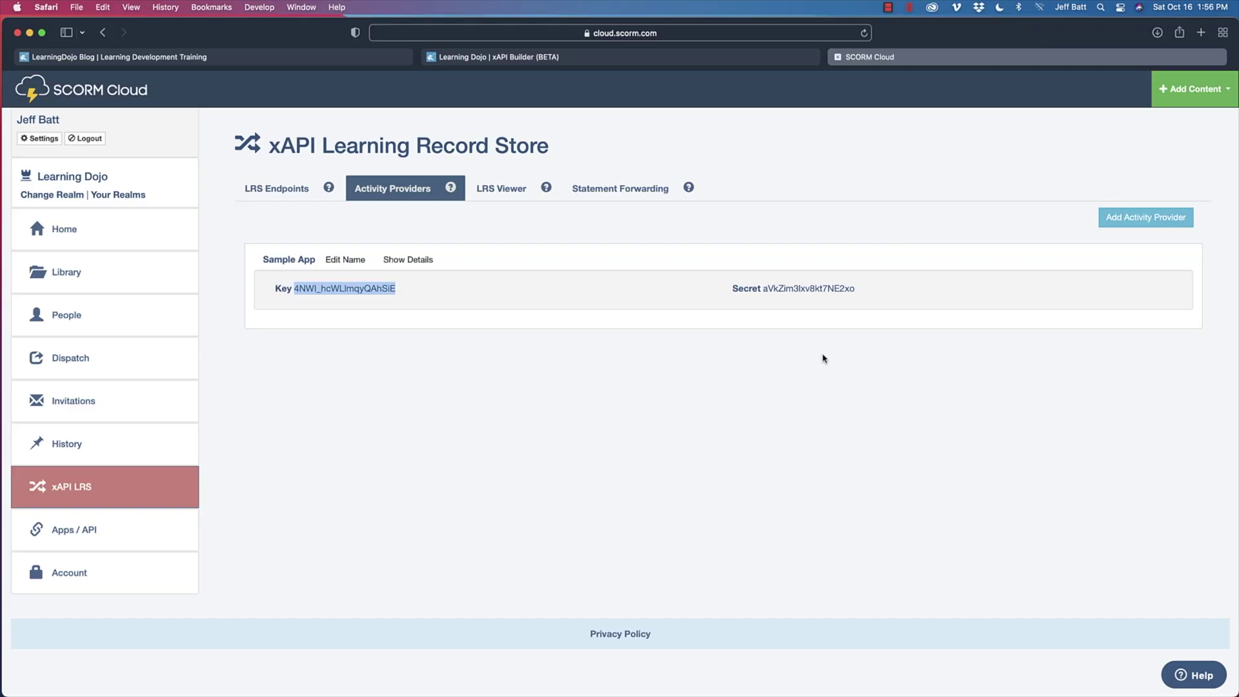
Step: Copy the Sample App secret from SCORM Cloud into the xAPI Builder's Secret field
left_click(834, 298)
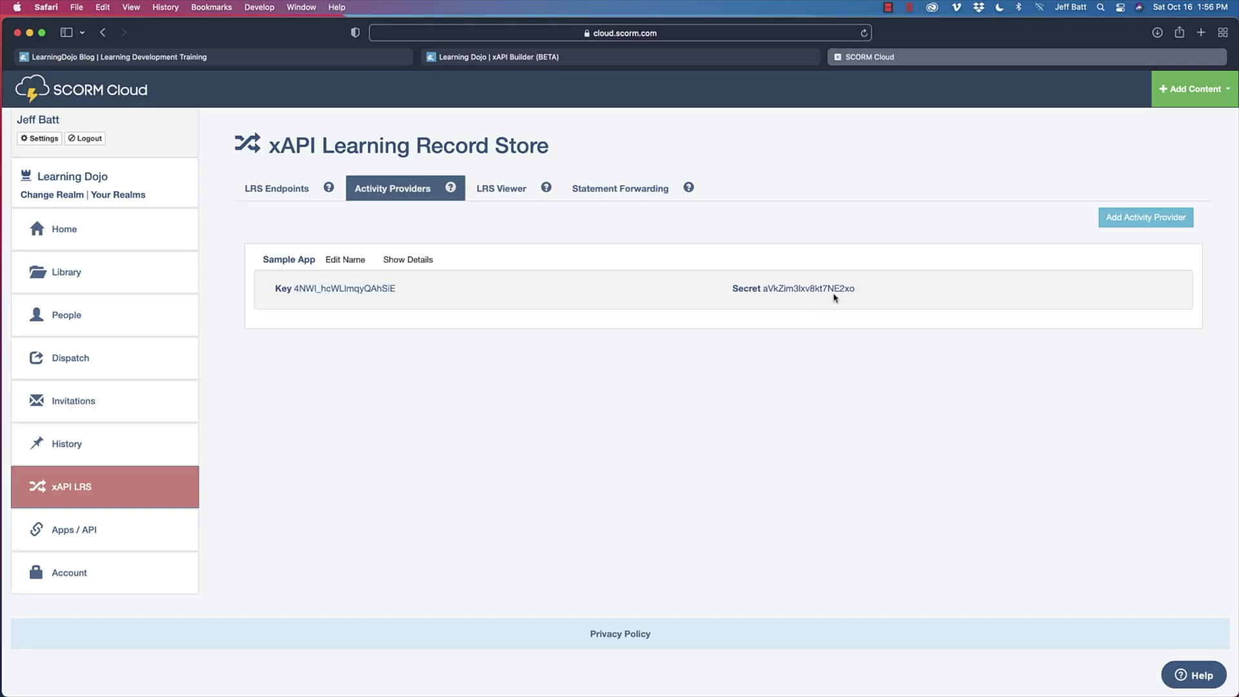
double_click(837, 288)
left_click(695, 62)
left_click(714, 286)
key("super+v")
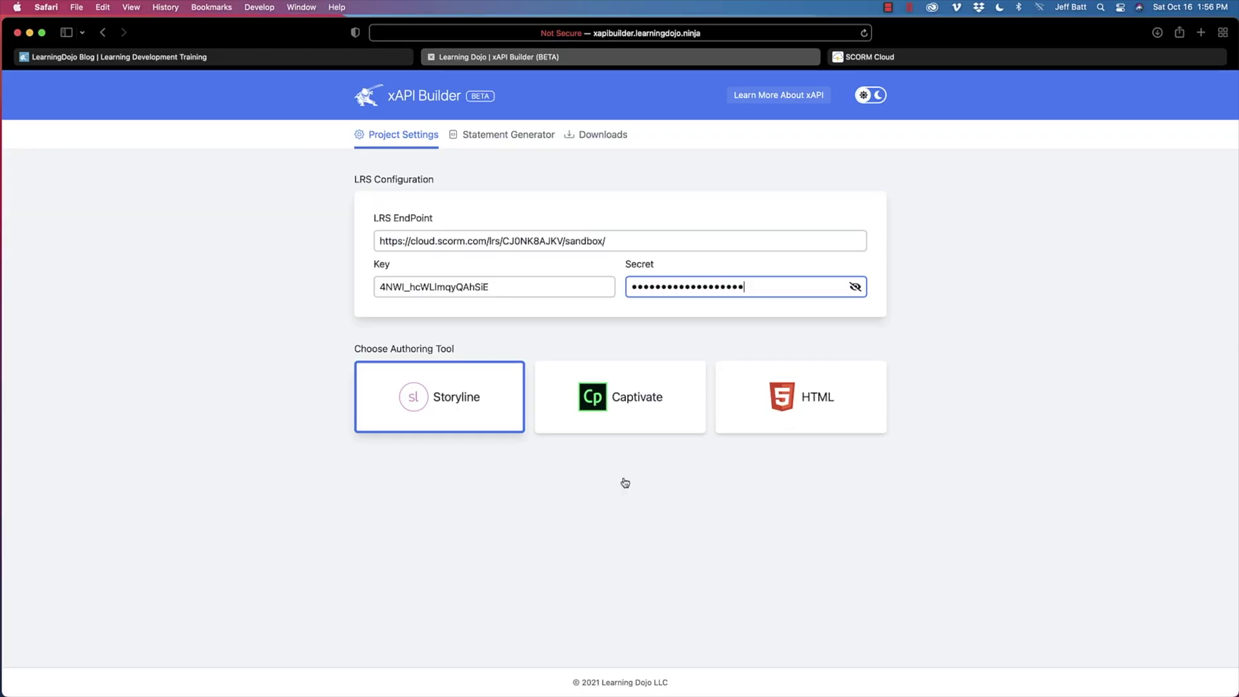
Step: Keep Storyline as the authoring tool and delete the initialized and interacted statements in the Statement Generator
left_click(591, 418)
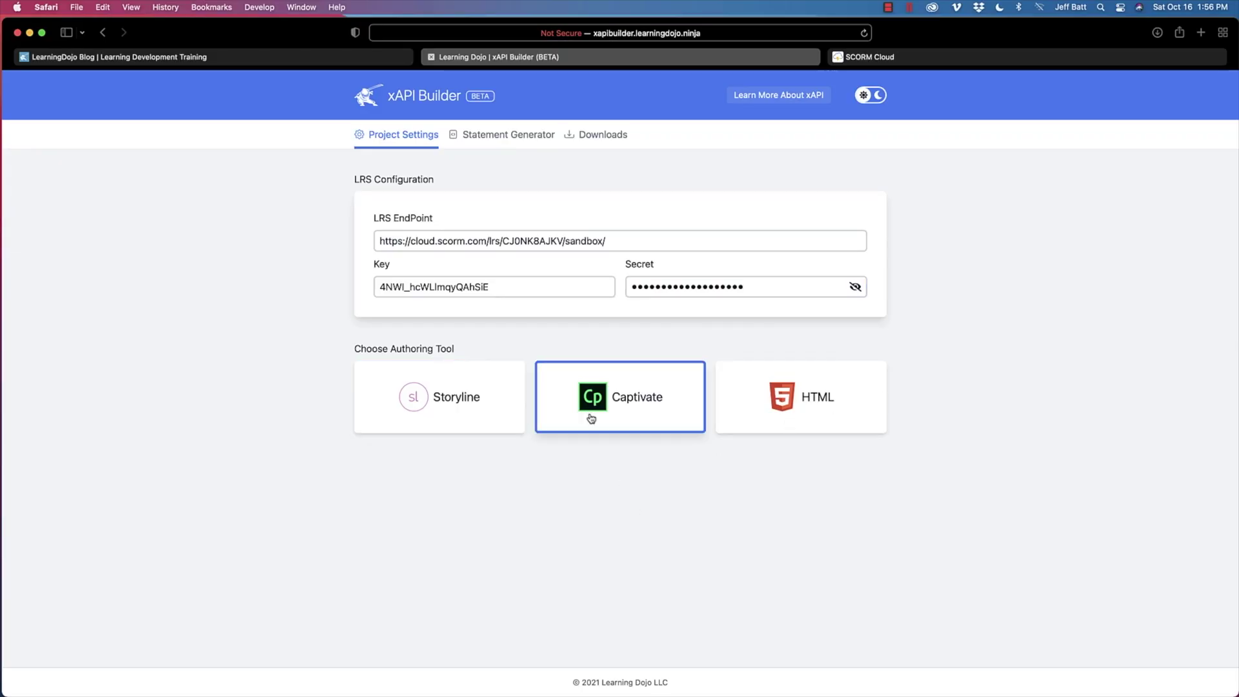
left_click(489, 418)
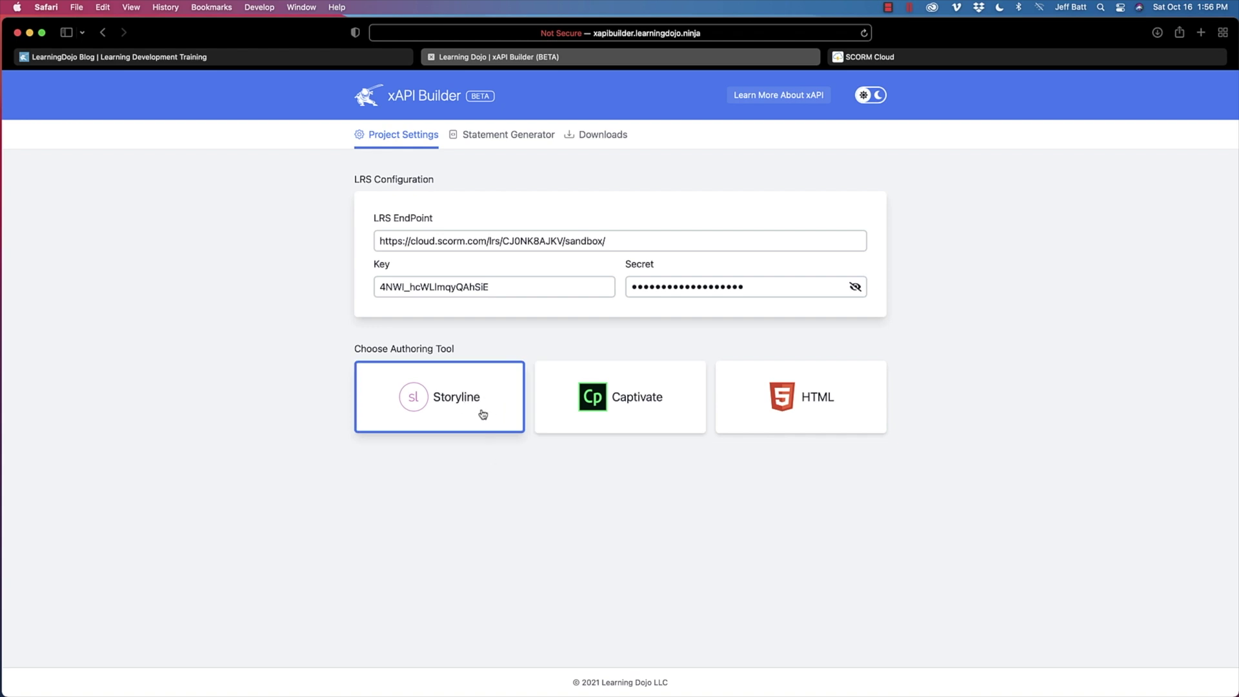
left_click(517, 140)
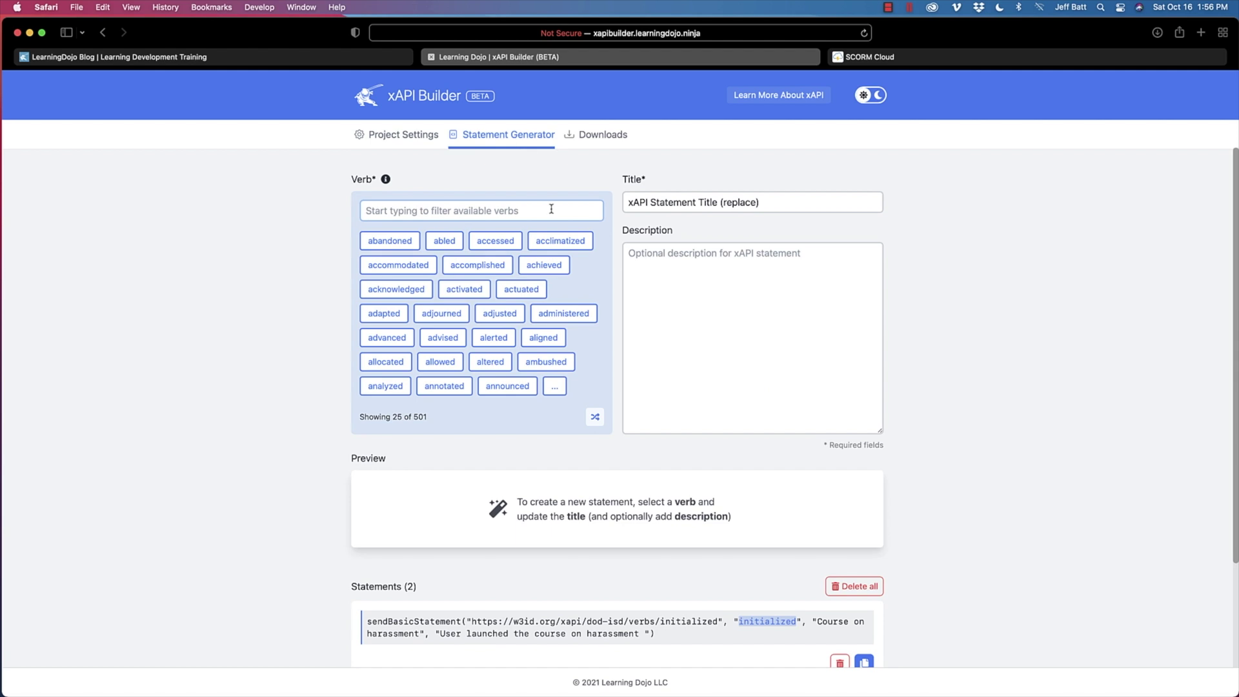
scroll(879, 594, "down", 5)
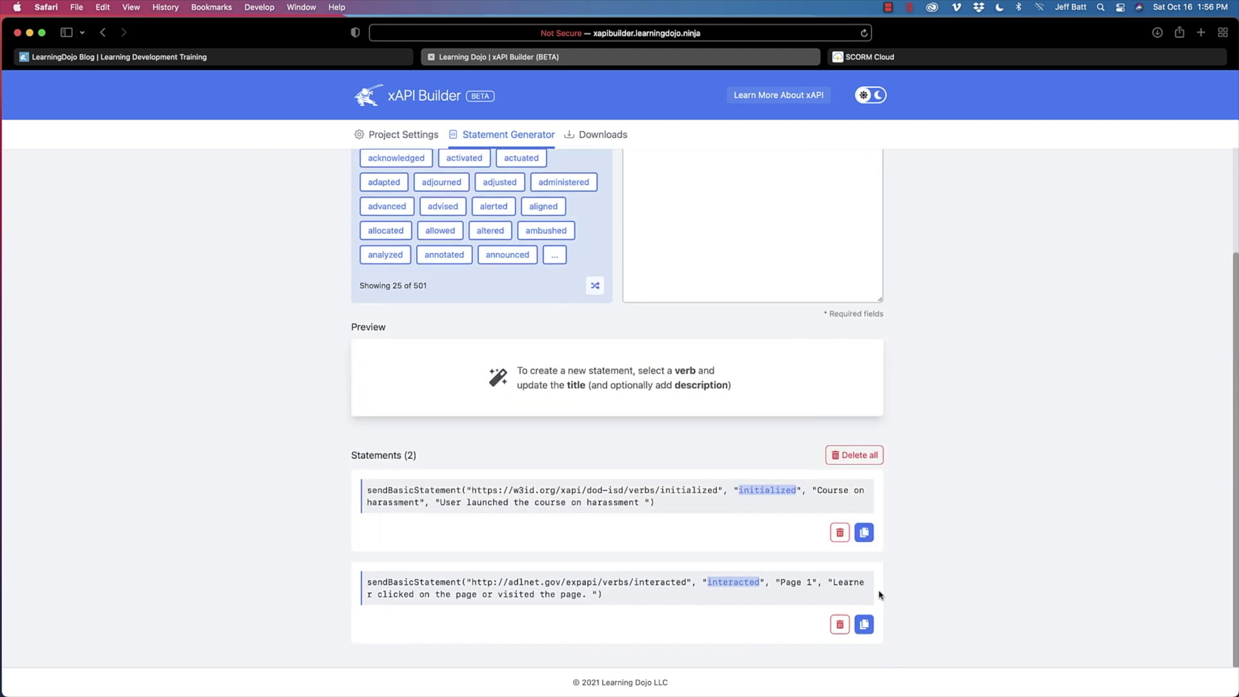
left_click(845, 539)
left_click(837, 627)
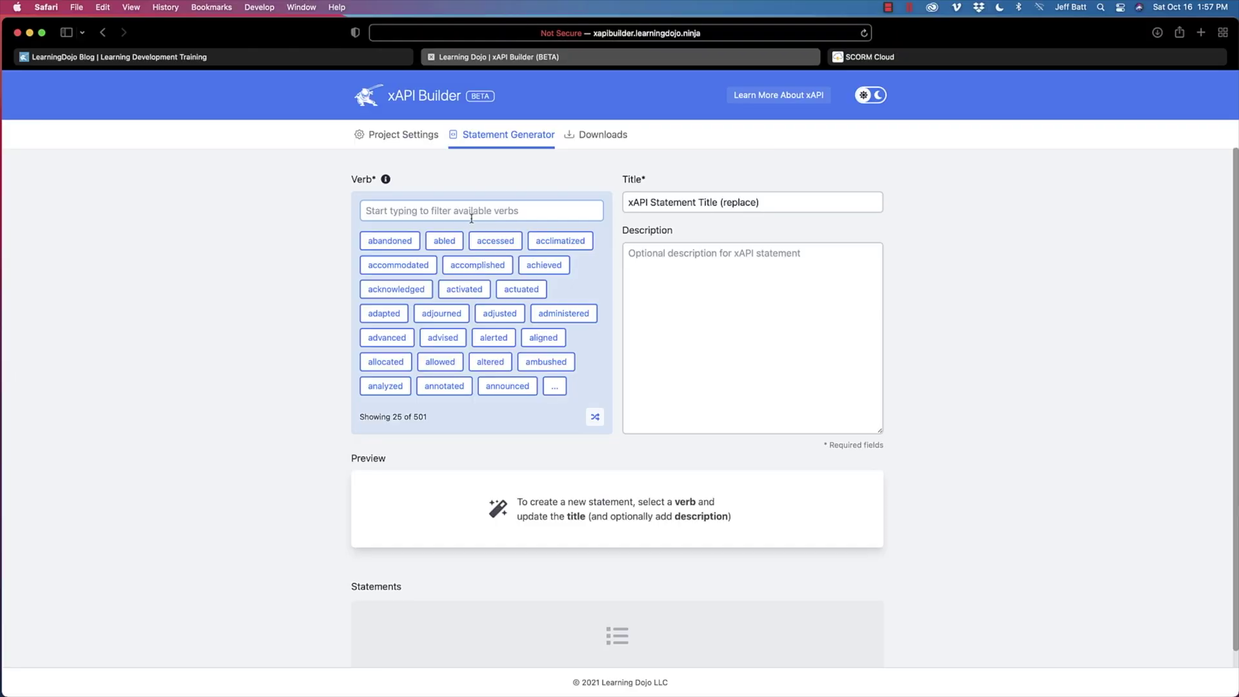
Step: Filter verbs by 'init', then show all 501 verbs and open the xAPI verb vocabulary reference
type("init")
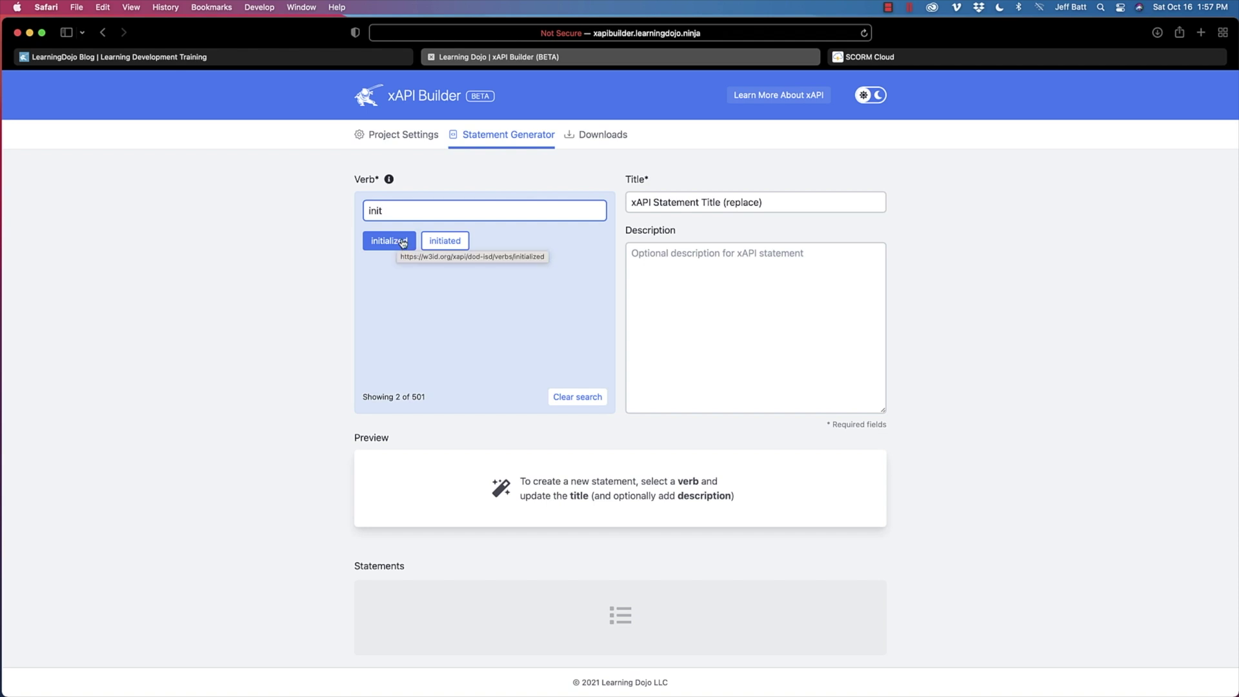
left_click(576, 397)
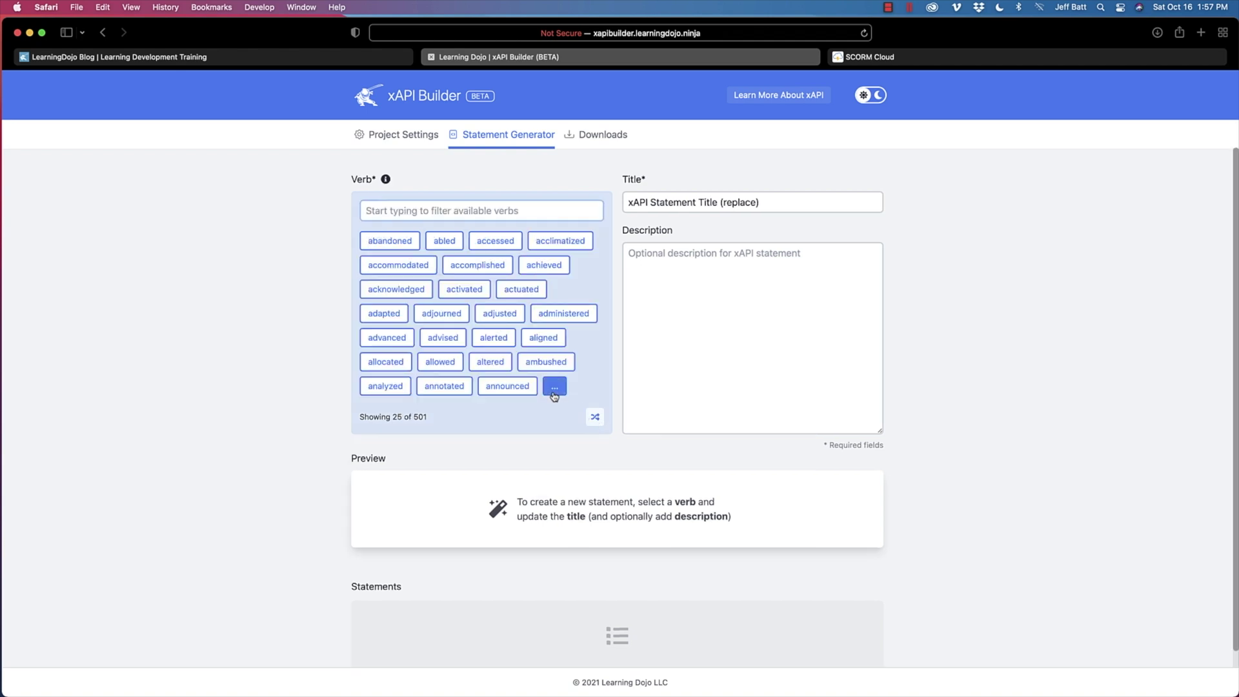
left_click(554, 387)
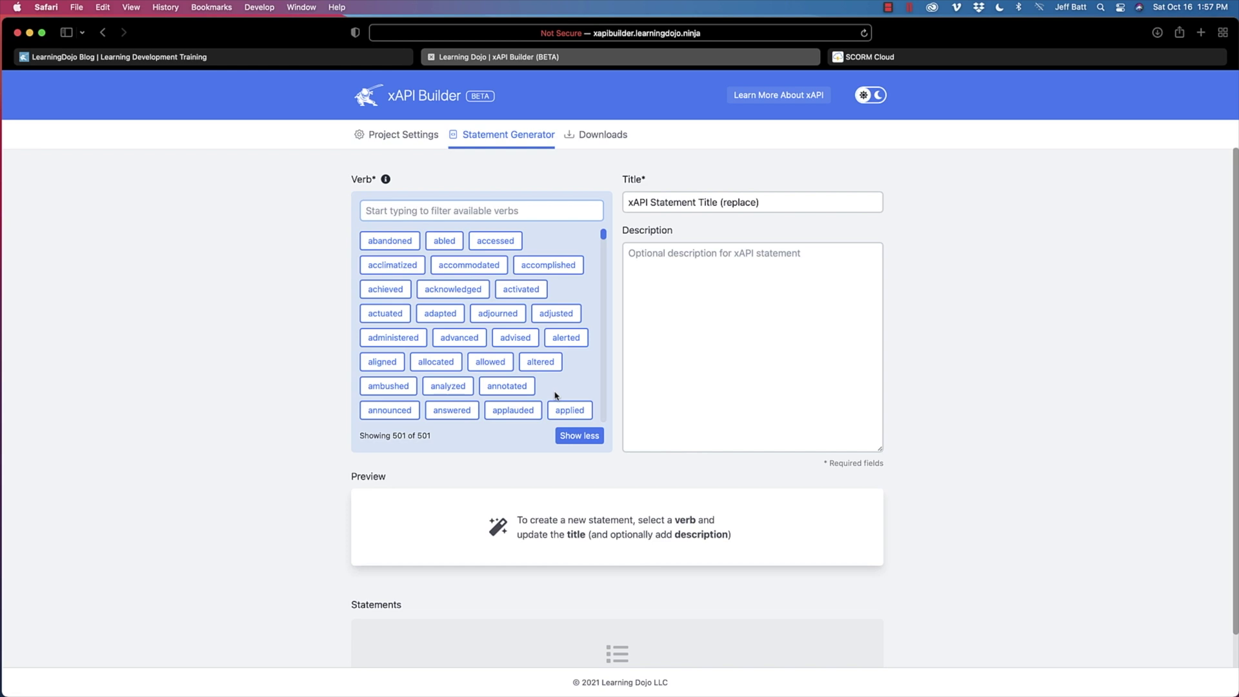
left_click(387, 180)
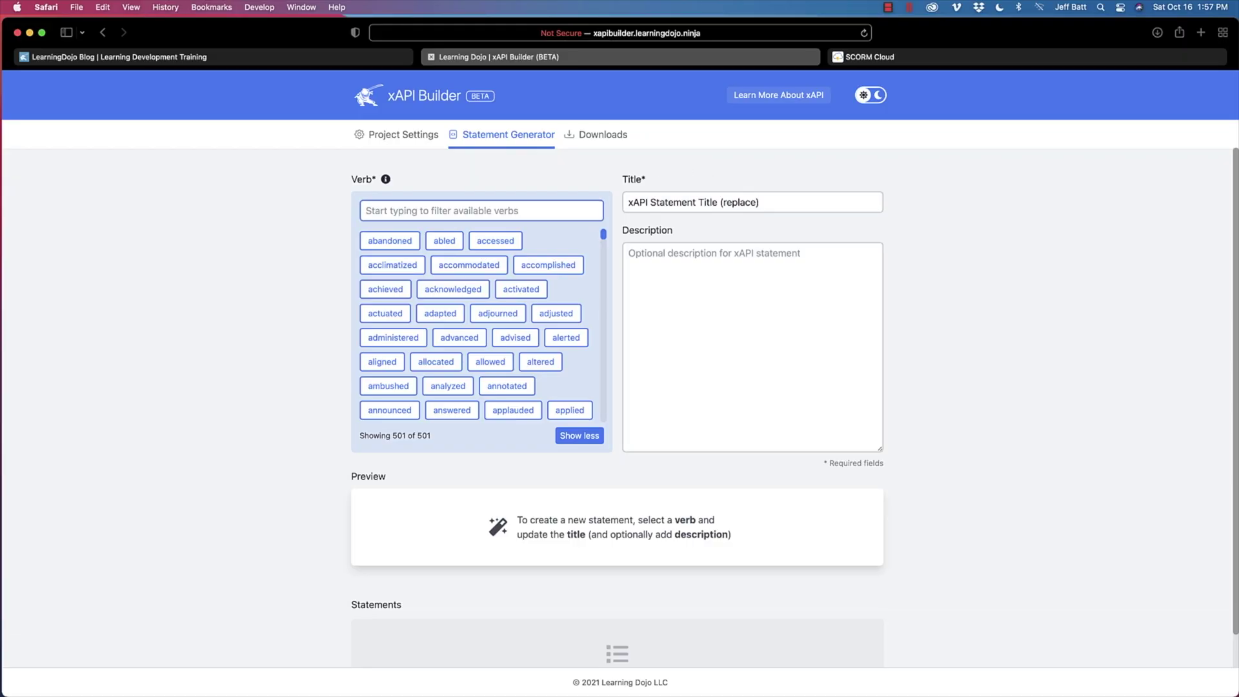
Step: Pick 'initialized' as the verb and select the placeholder title text before moving to SCORM Cloud
type("init")
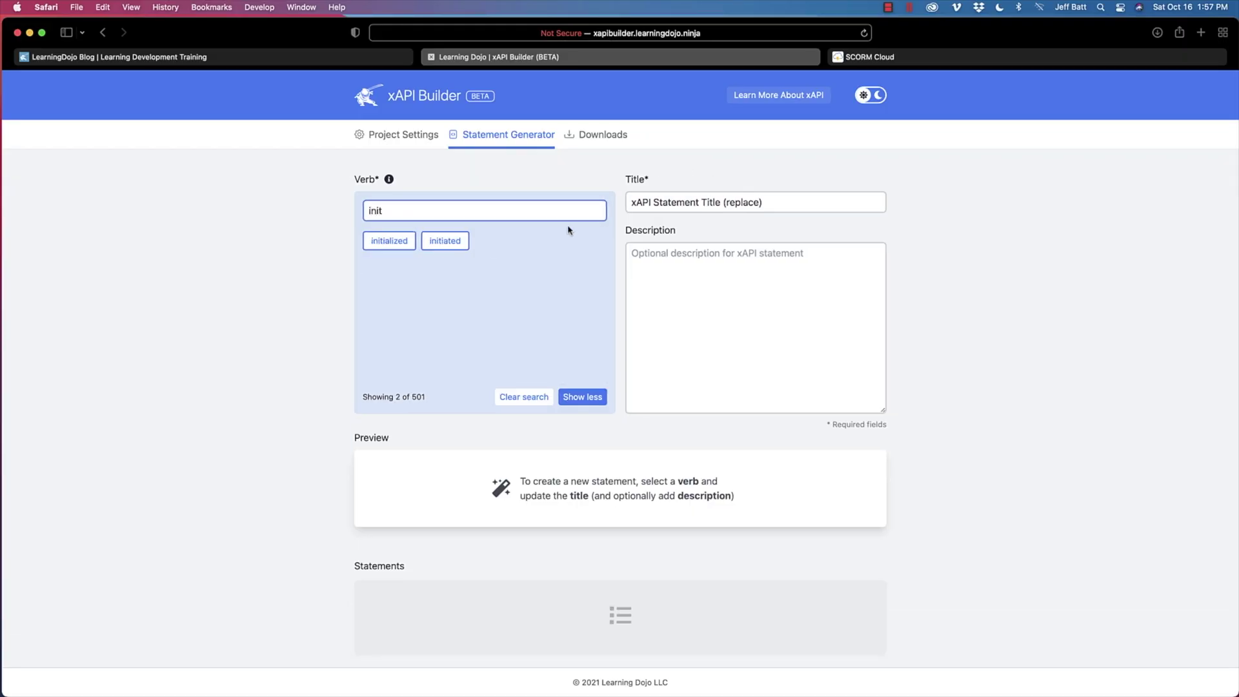
left_click(397, 242)
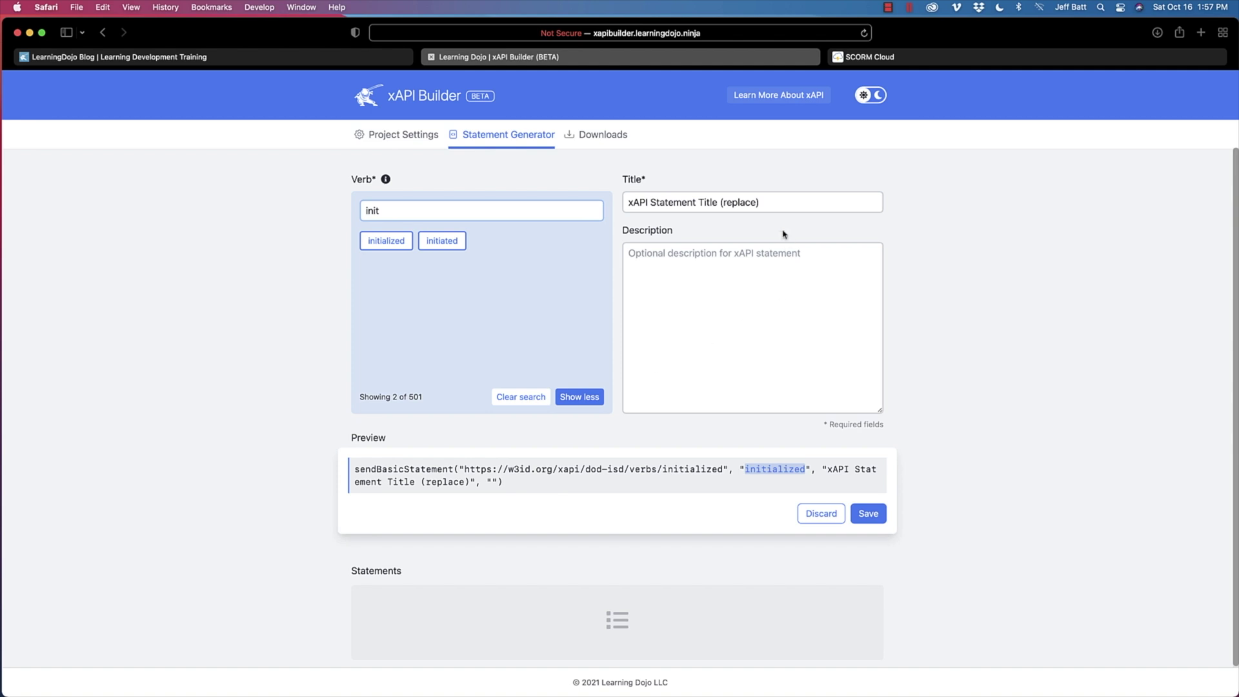
left_click_drag(784, 206, 630, 187)
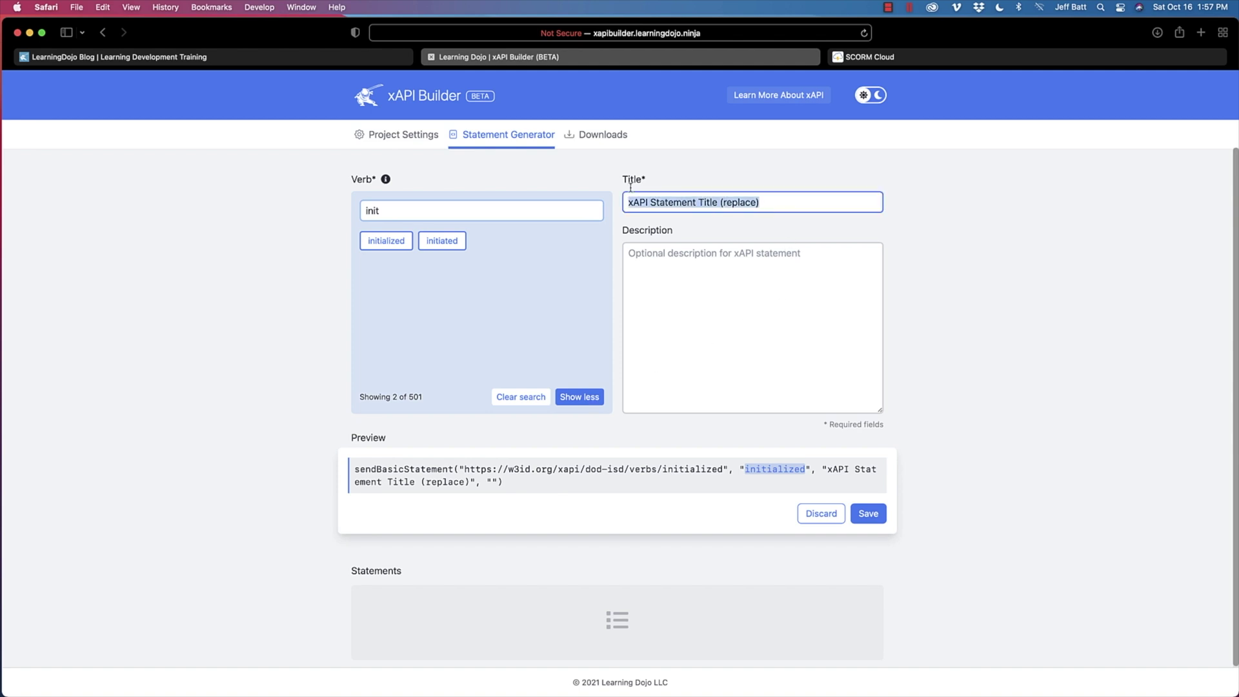
left_click(677, 268)
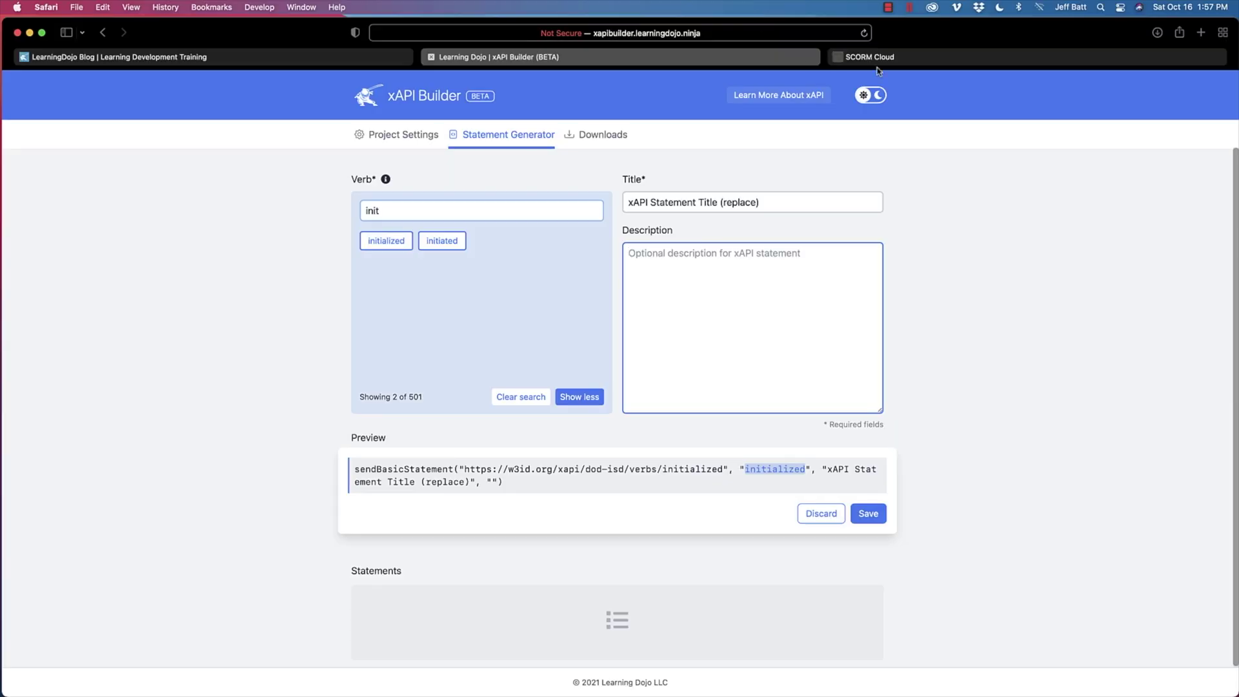
left_click(922, 62)
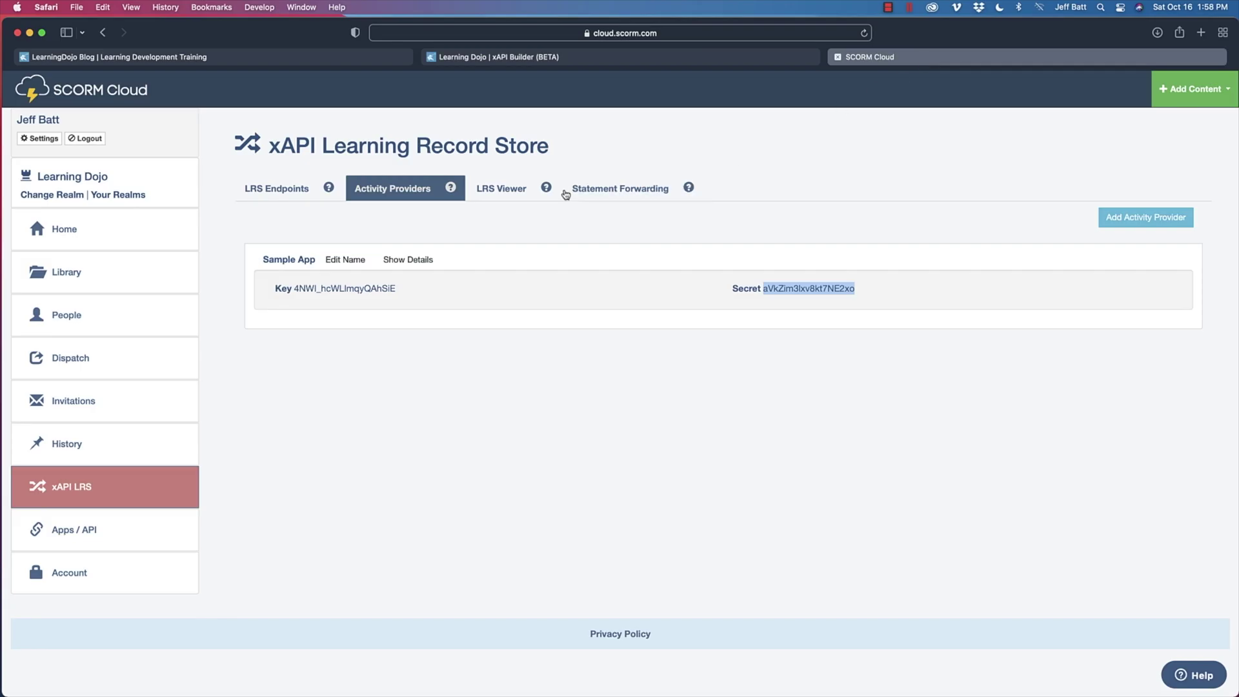
Step: View statements from the SCORM Cloud sandbox LRS, expanding then collapsing the newest statement's JSON
left_click(501, 193)
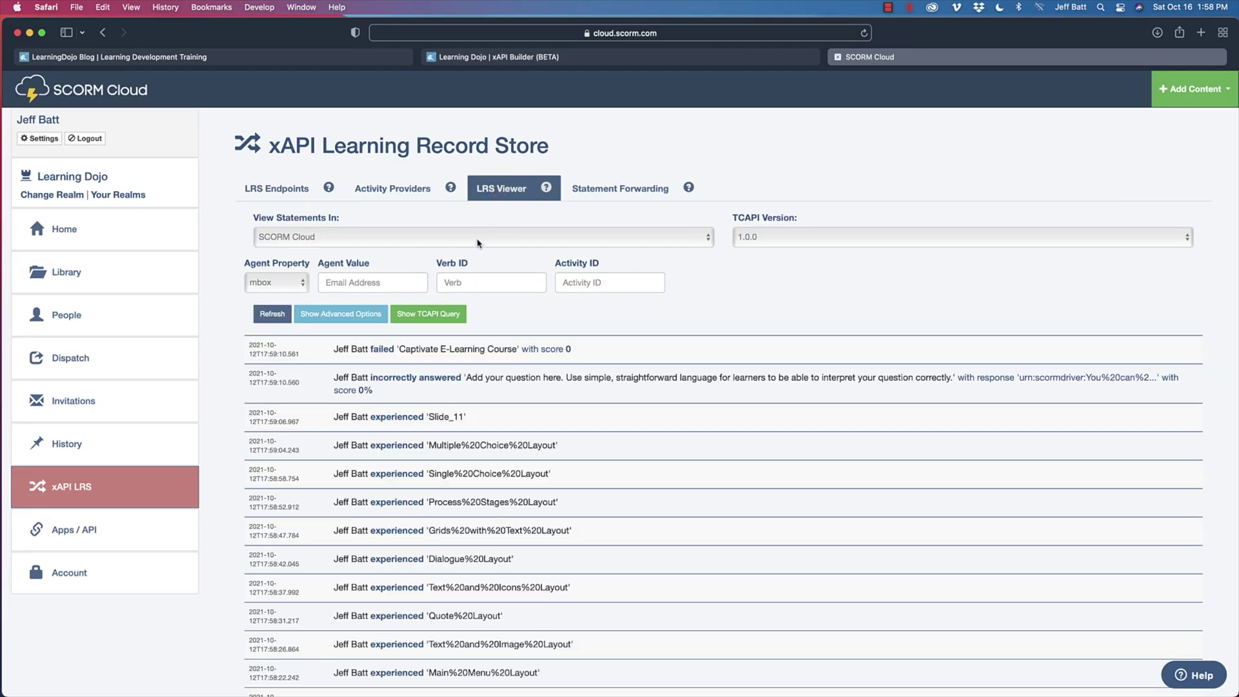
left_click(478, 243)
left_click(475, 248)
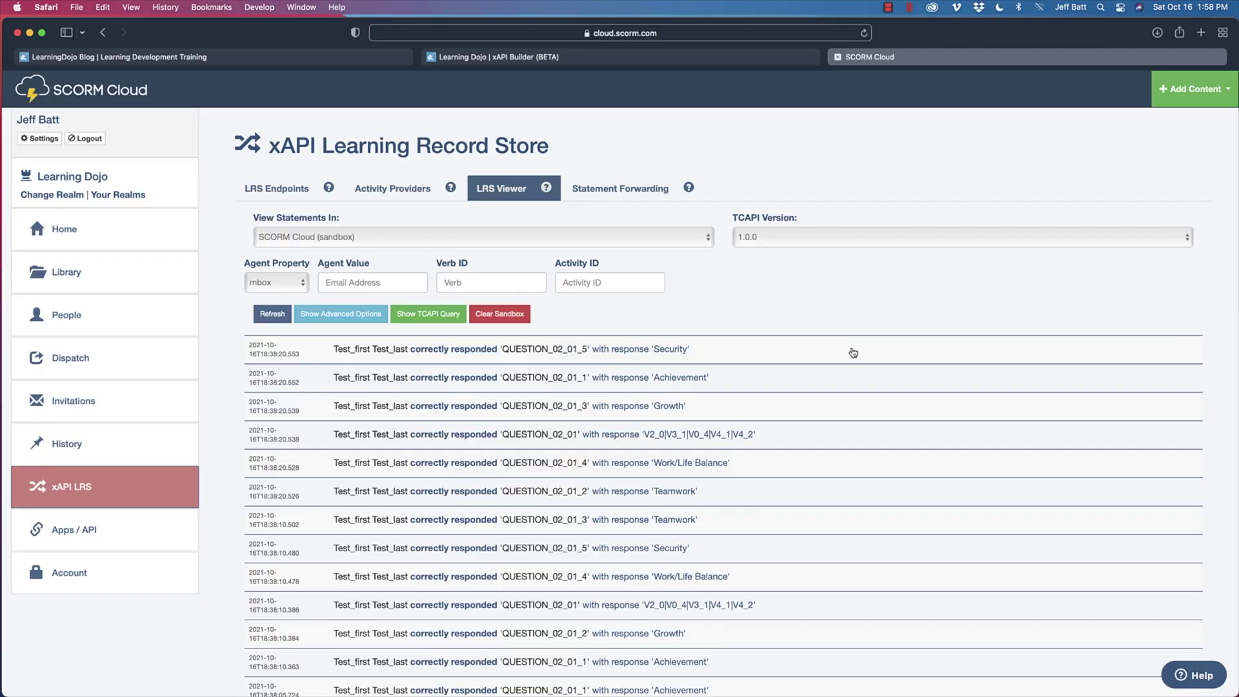
left_click(853, 353)
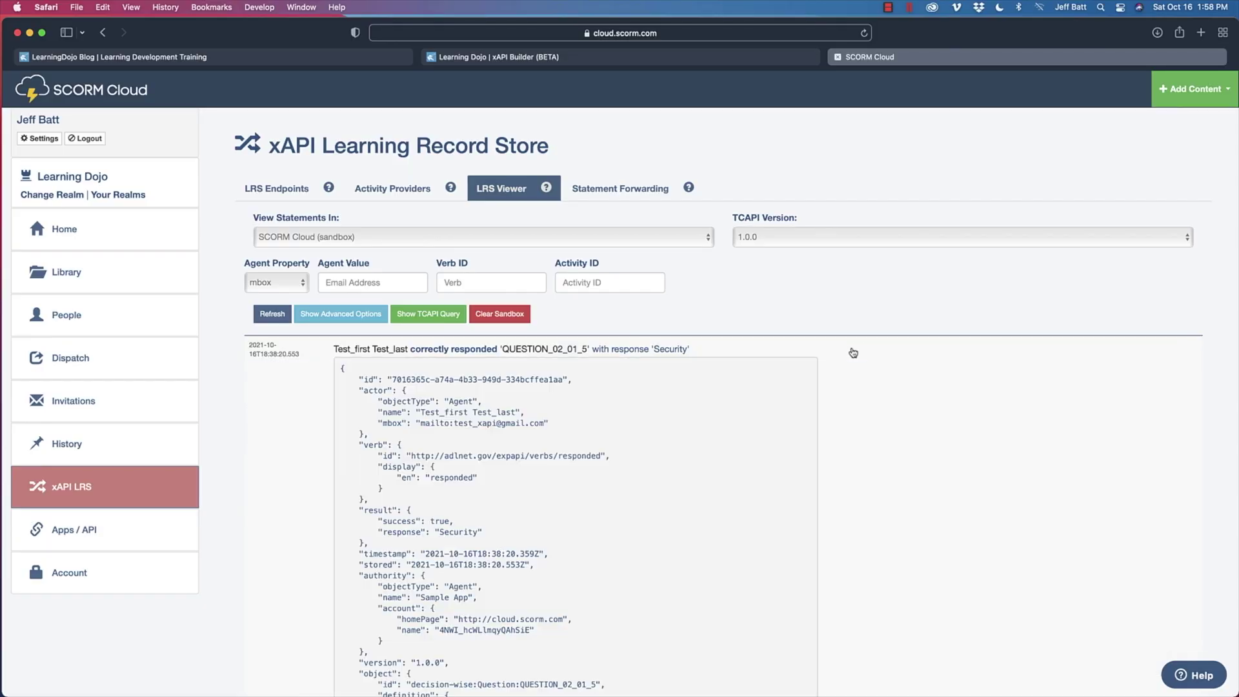
scroll(838, 371, "down", 5)
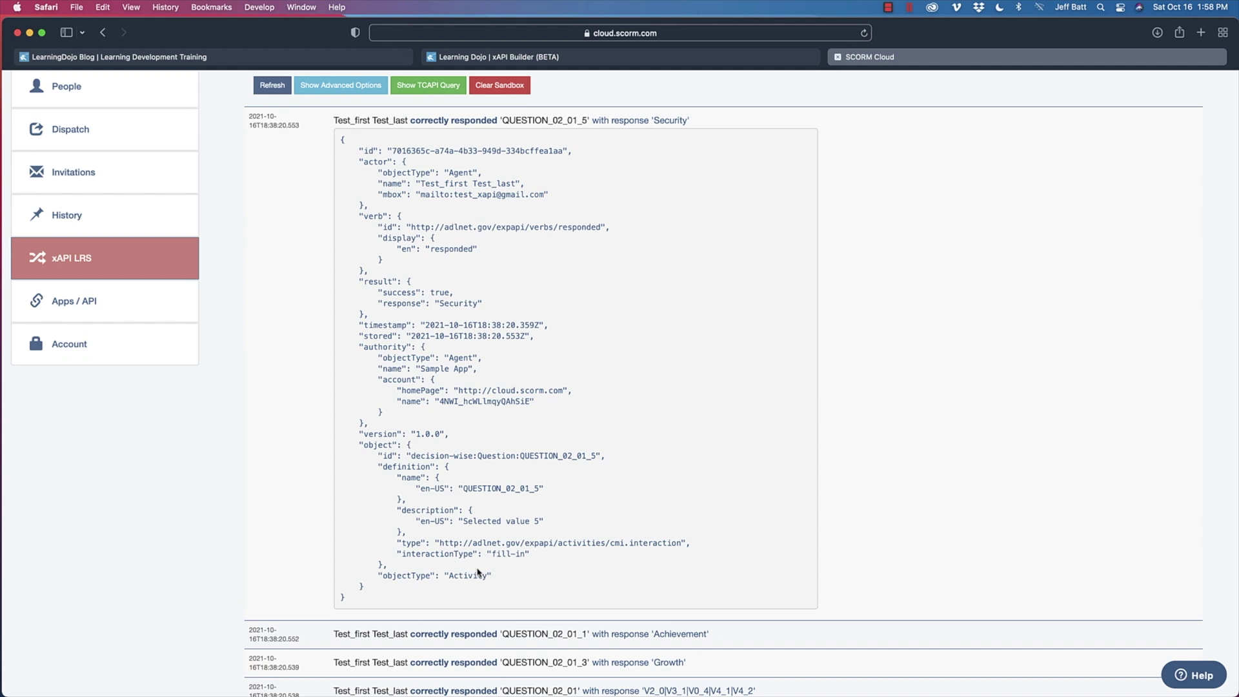
scroll(477, 573, "up", 5)
left_click(743, 352)
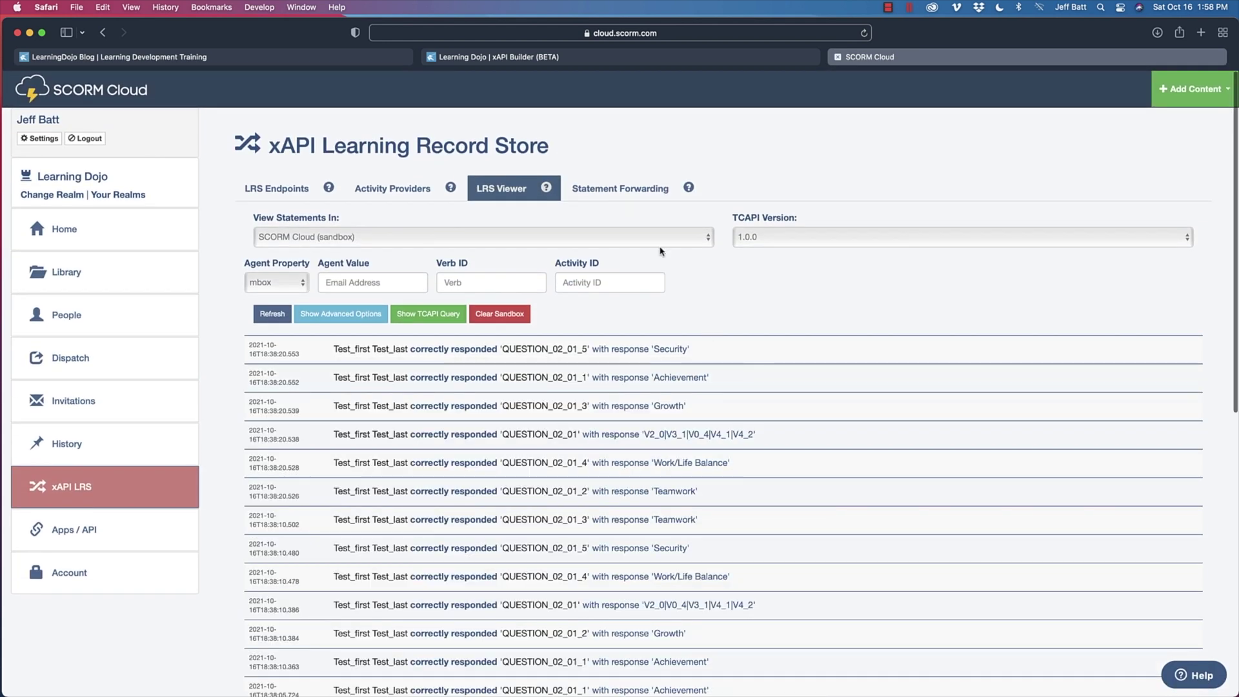
left_click(618, 65)
Step: Title the initialized statement 'Page 2', describe it 'Learner engaged with Page 2.', and save it
left_click(781, 203)
type("Page 2")
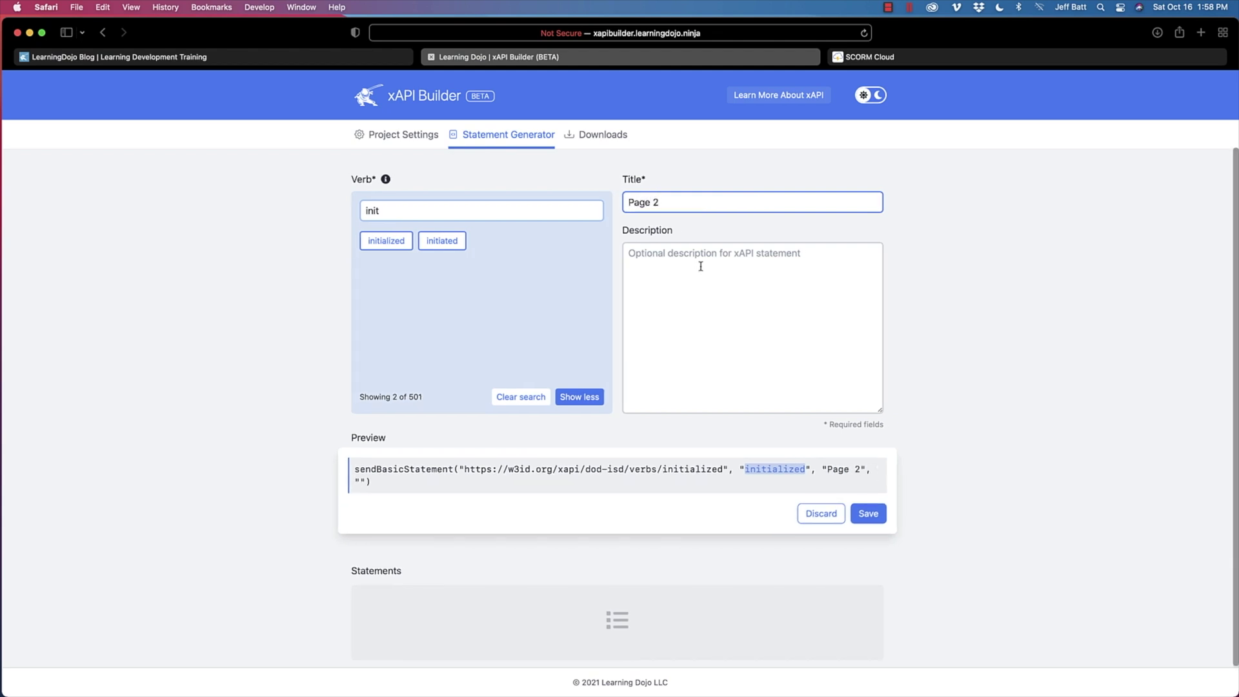
left_click(701, 265)
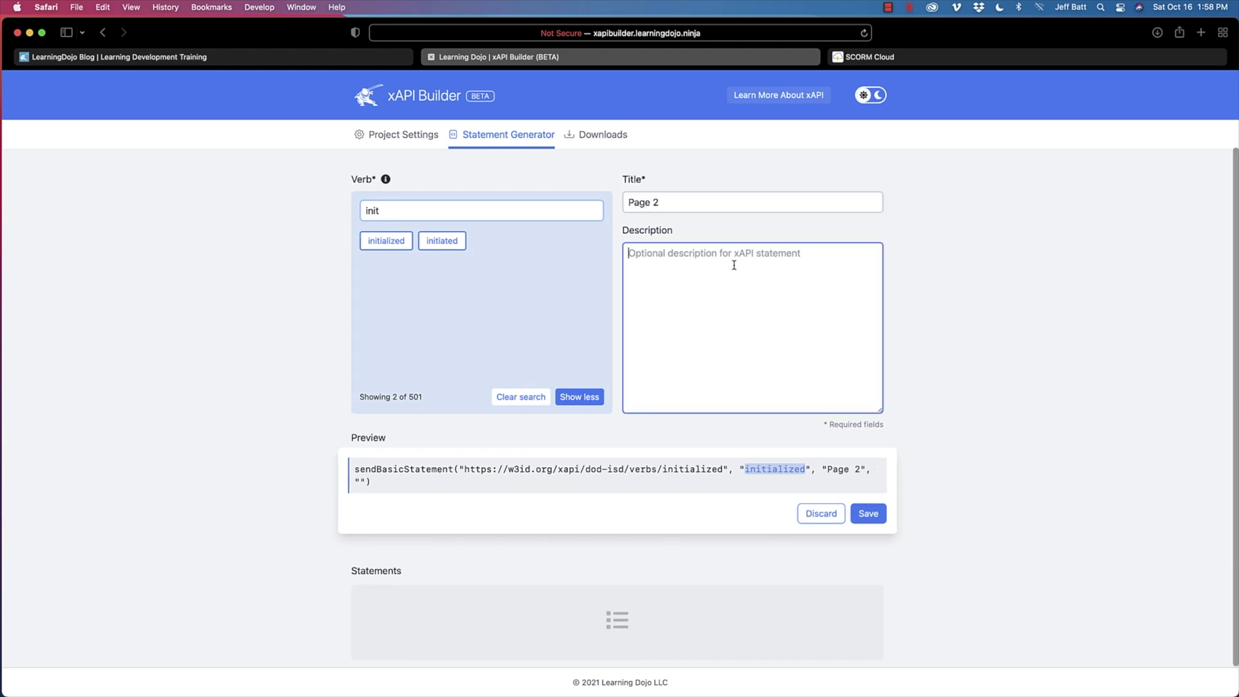
type("Learner engaged with Page 2.")
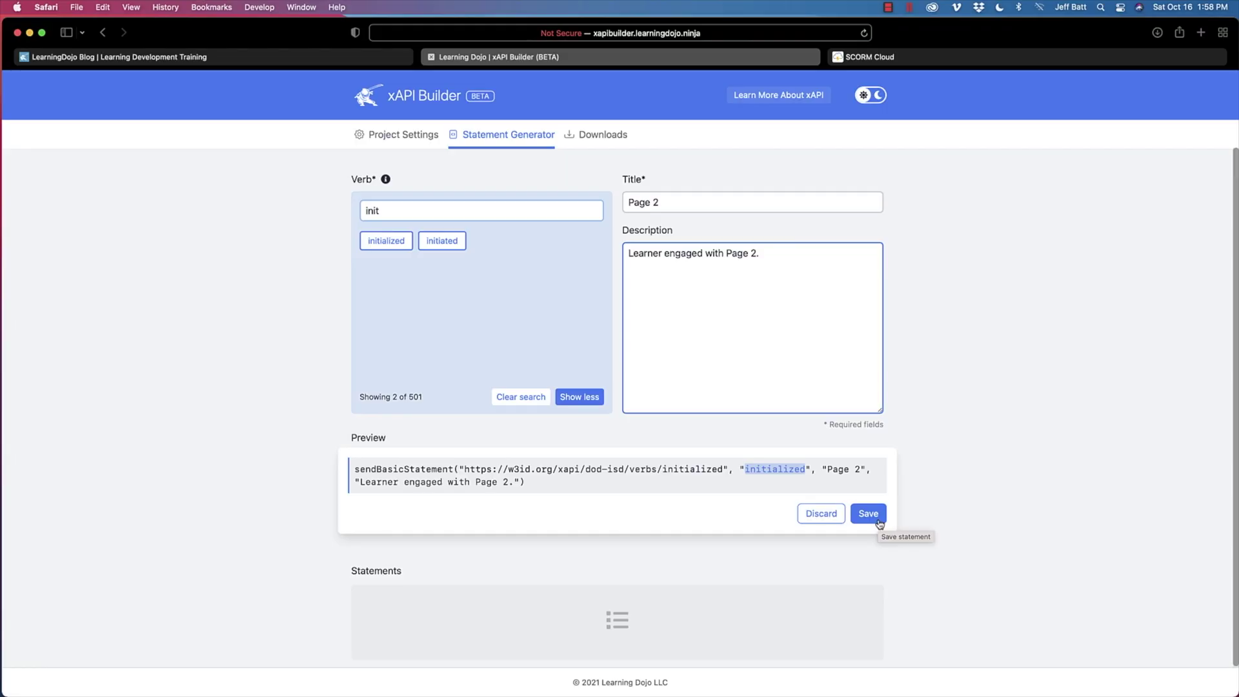
left_click(867, 513)
Step: Start a new statement with the verb 'interacted' titled 'Page 2 Button'
left_click(424, 216)
type("inter")
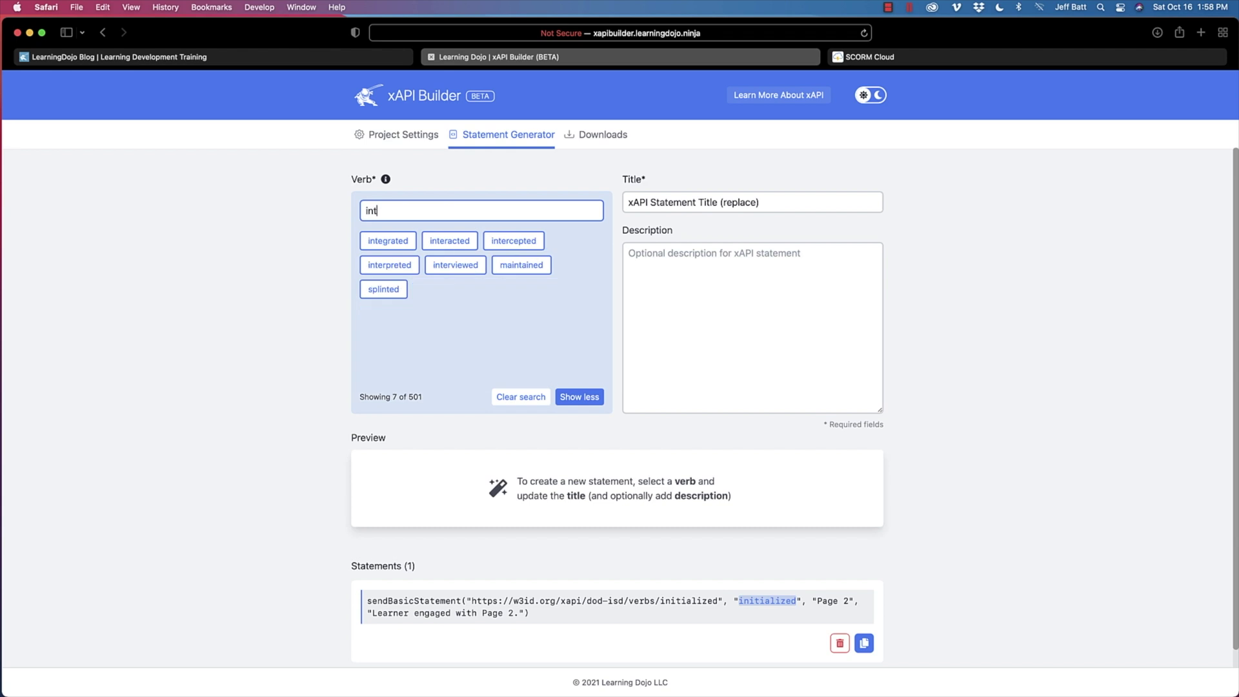
left_click(395, 242)
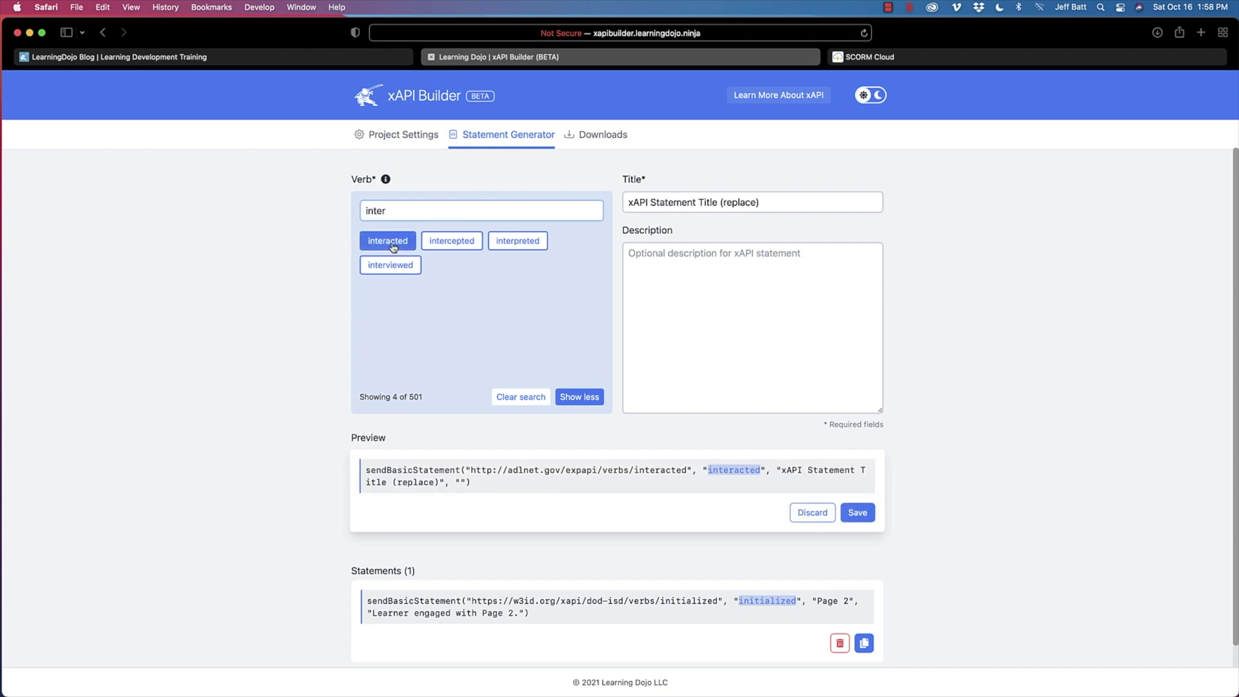
triple_click(783, 192)
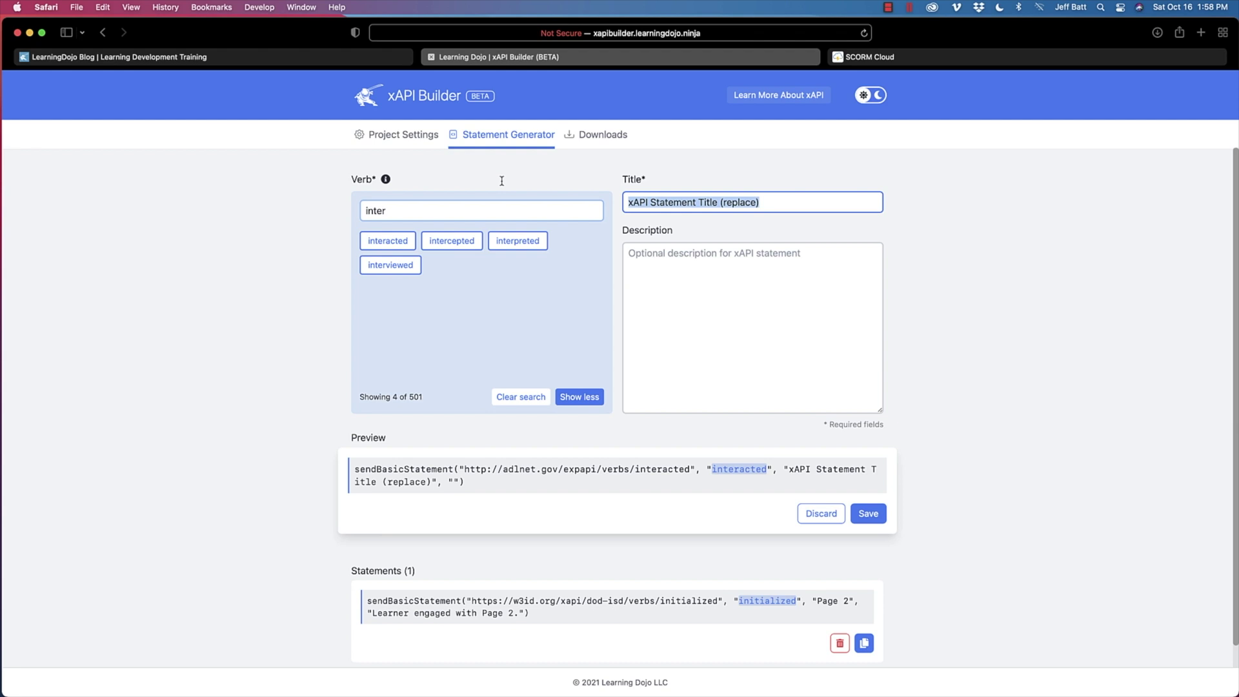
type("P")
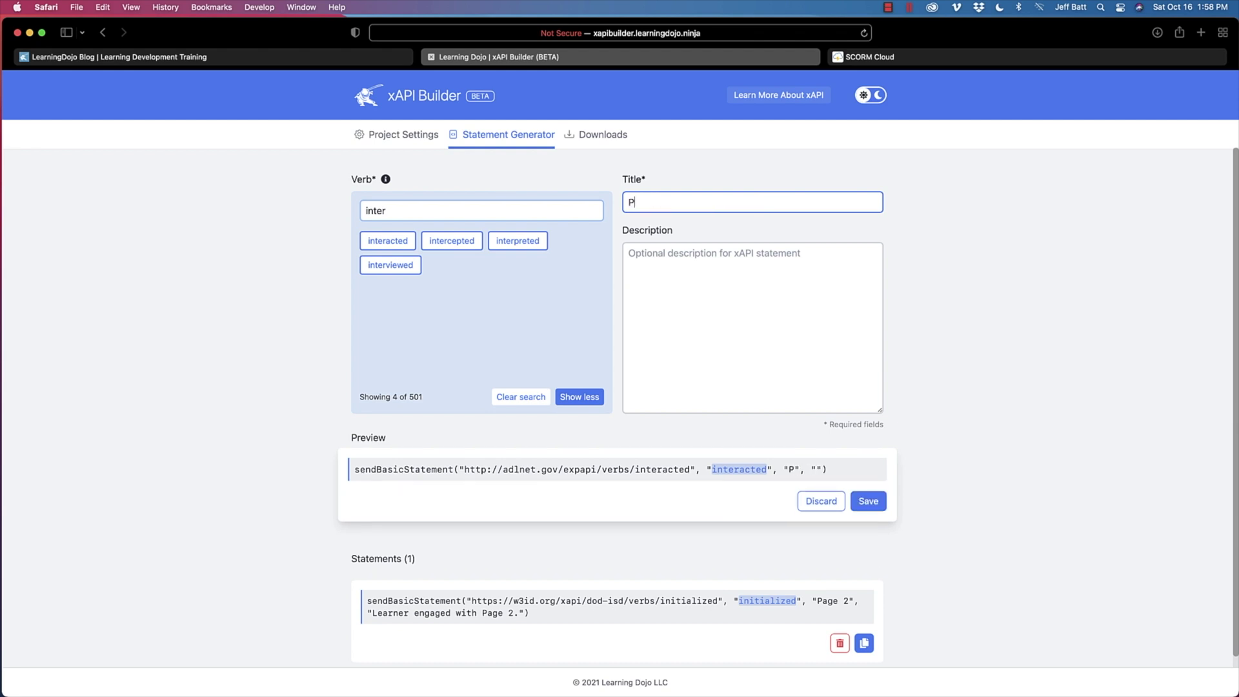
type("age 2 Butt")
type("opn")
key("BackSpace")
key("BackSpace")
Step: Add the interacted statement's description, save it, and copy the initialized Page 2 statement's code
left_click(697, 285)
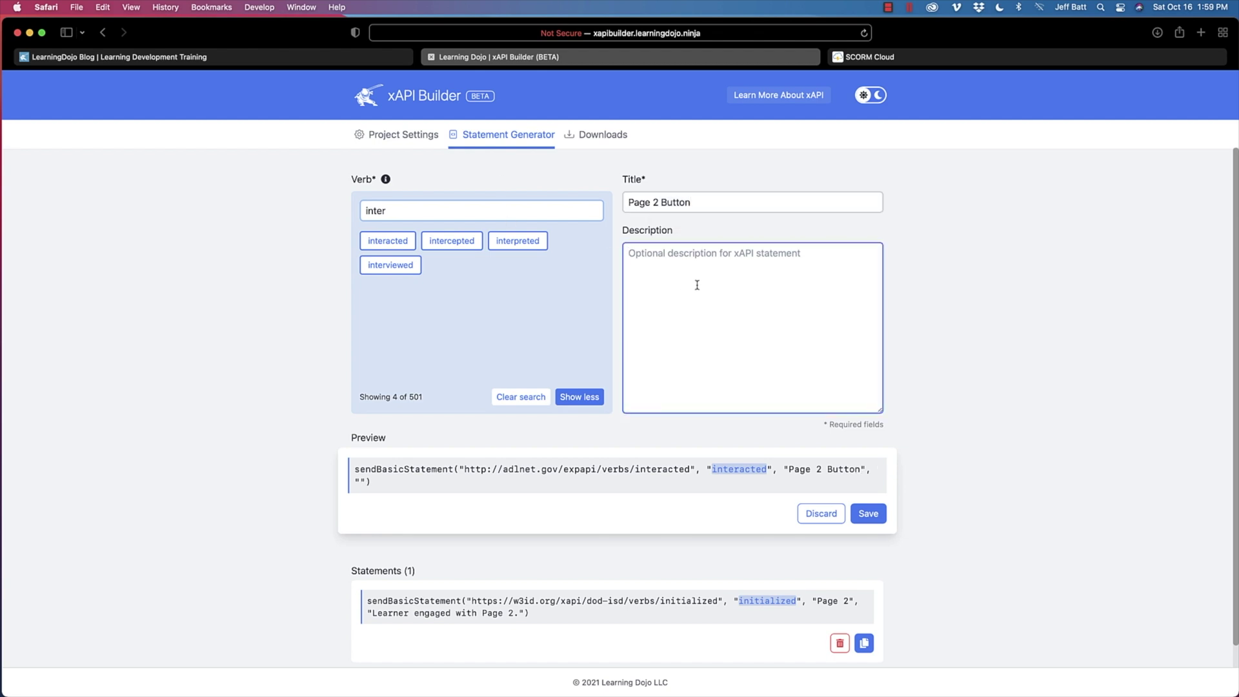
type("Learner clicked on page 2")
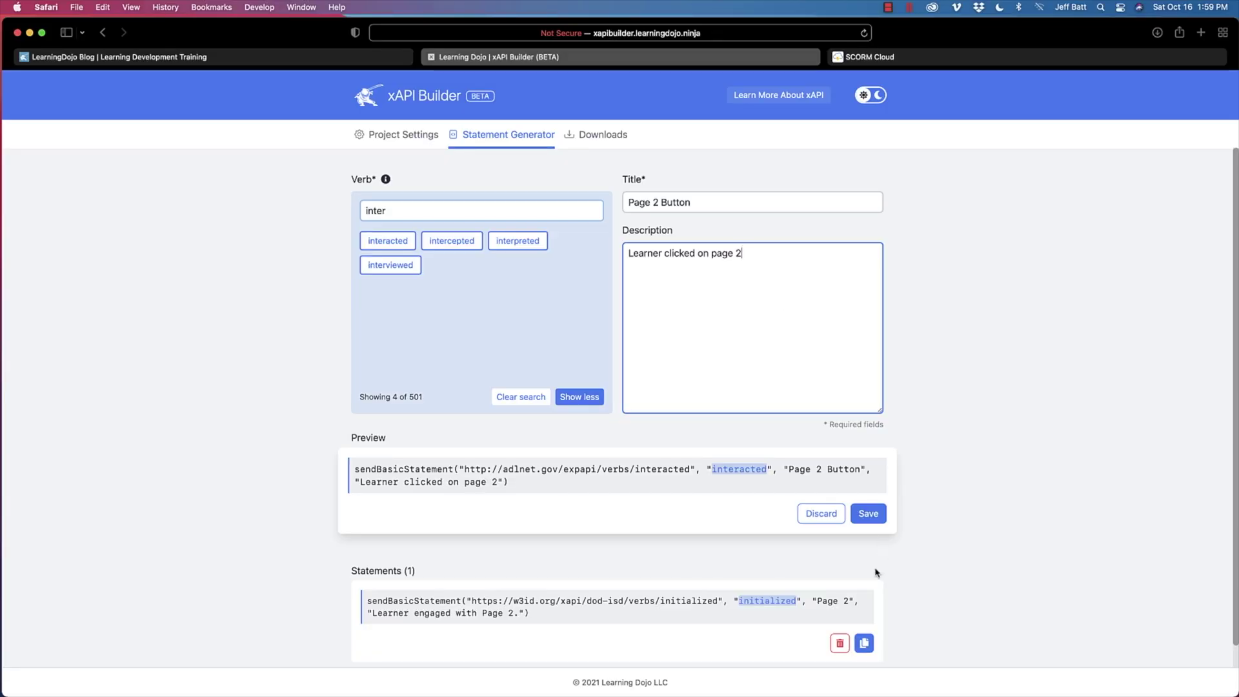
left_click(868, 513)
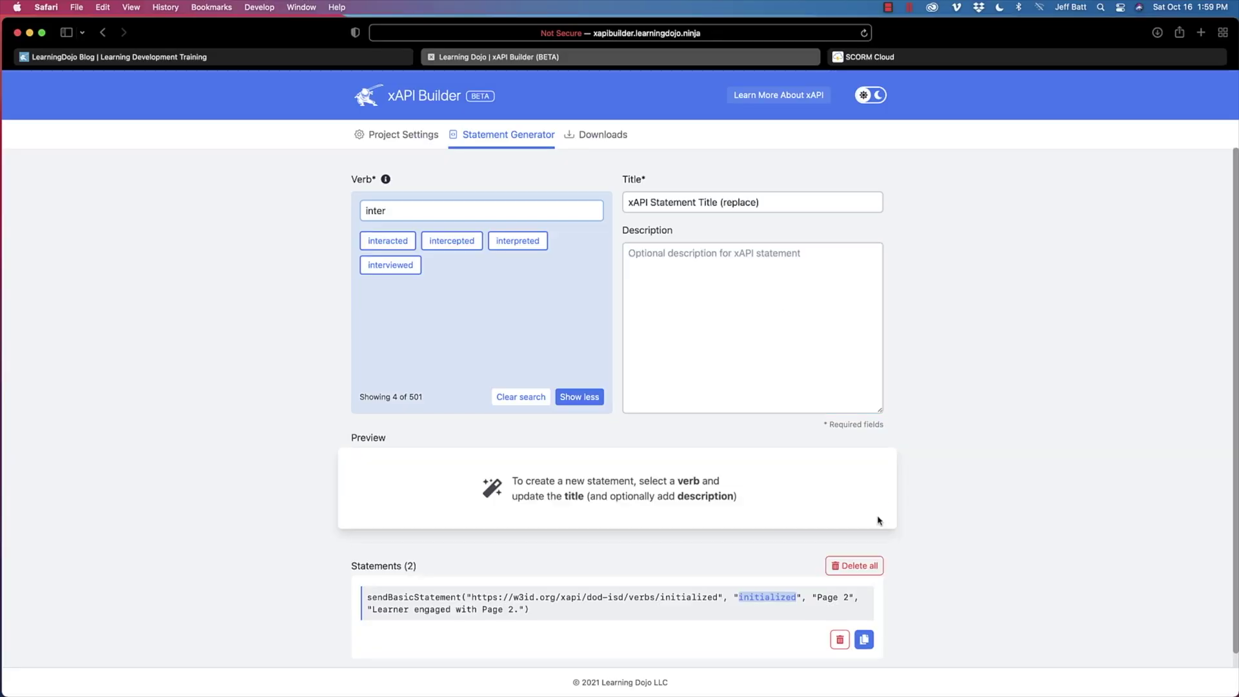
scroll(904, 510, "down", 2)
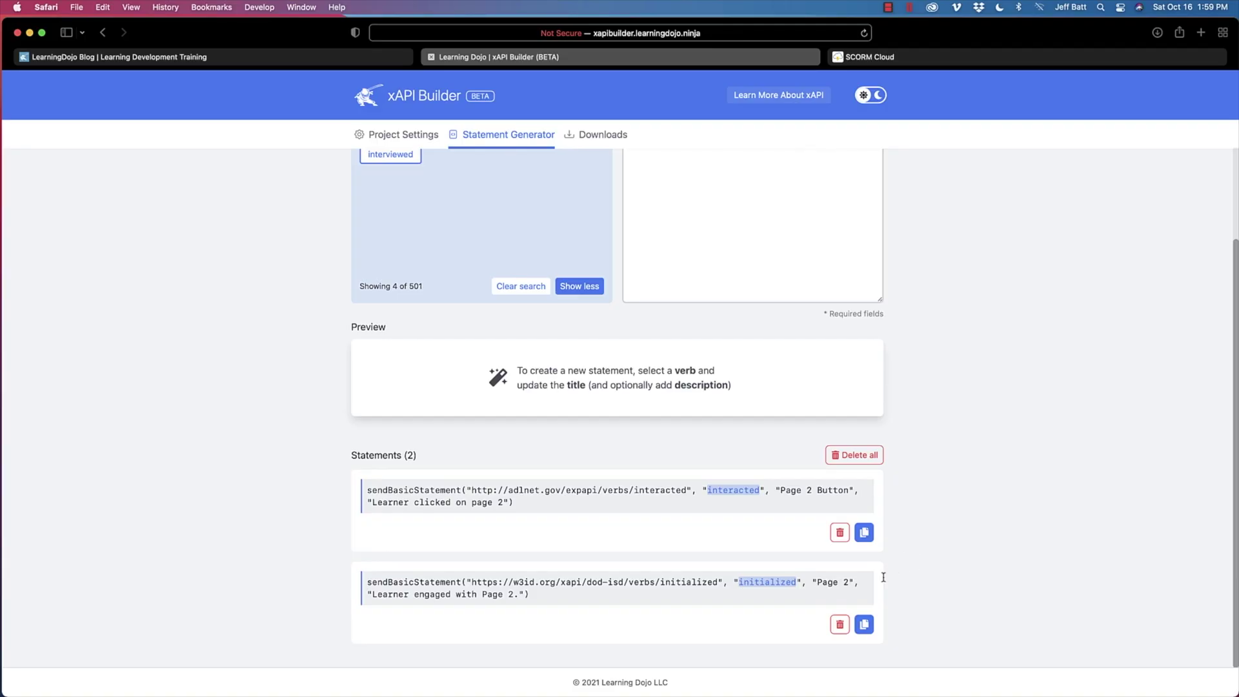
left_click(866, 627)
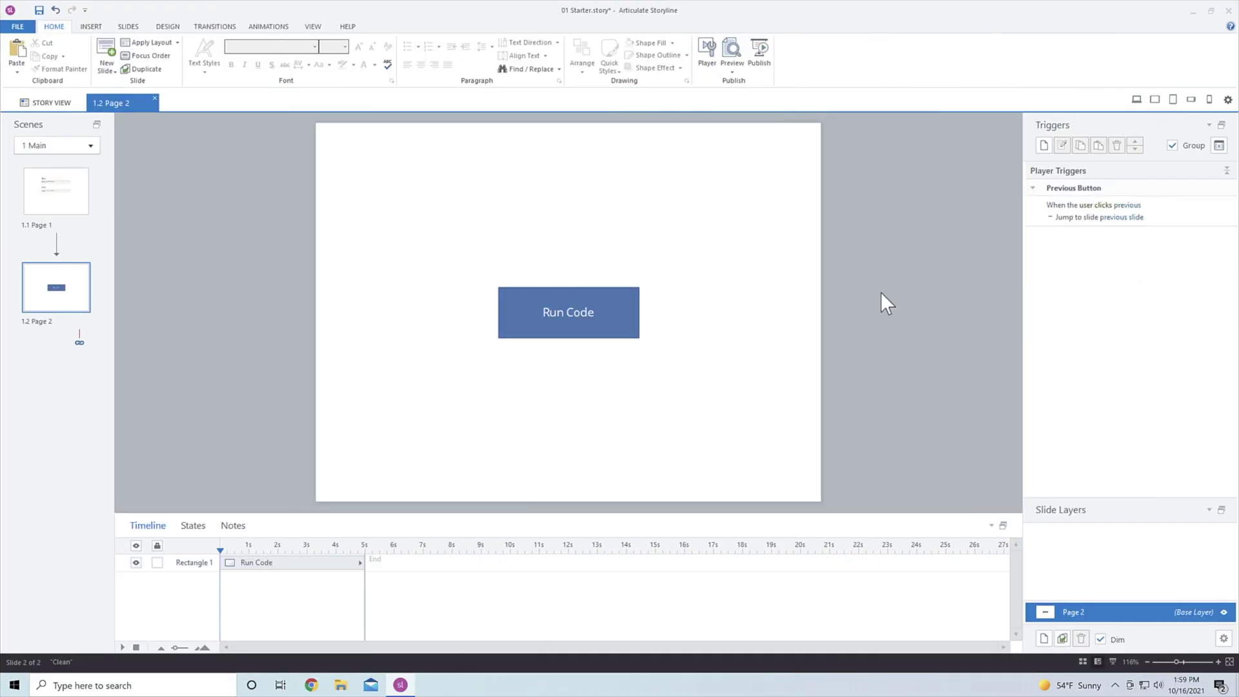
Step: Add a Page 2 trigger that runs the pasted initialized sendBasicStatement JavaScript when the timeline starts
left_click(1043, 145)
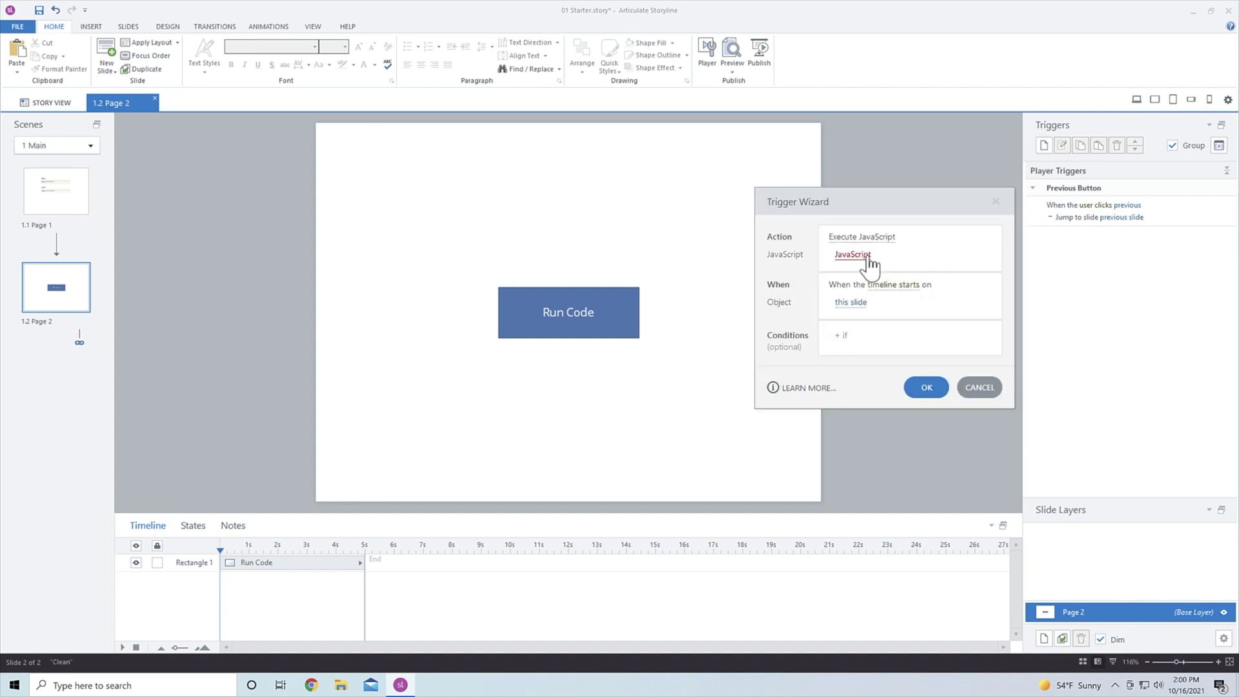
left_click(863, 255)
left_click(838, 225)
key("ctrl+v")
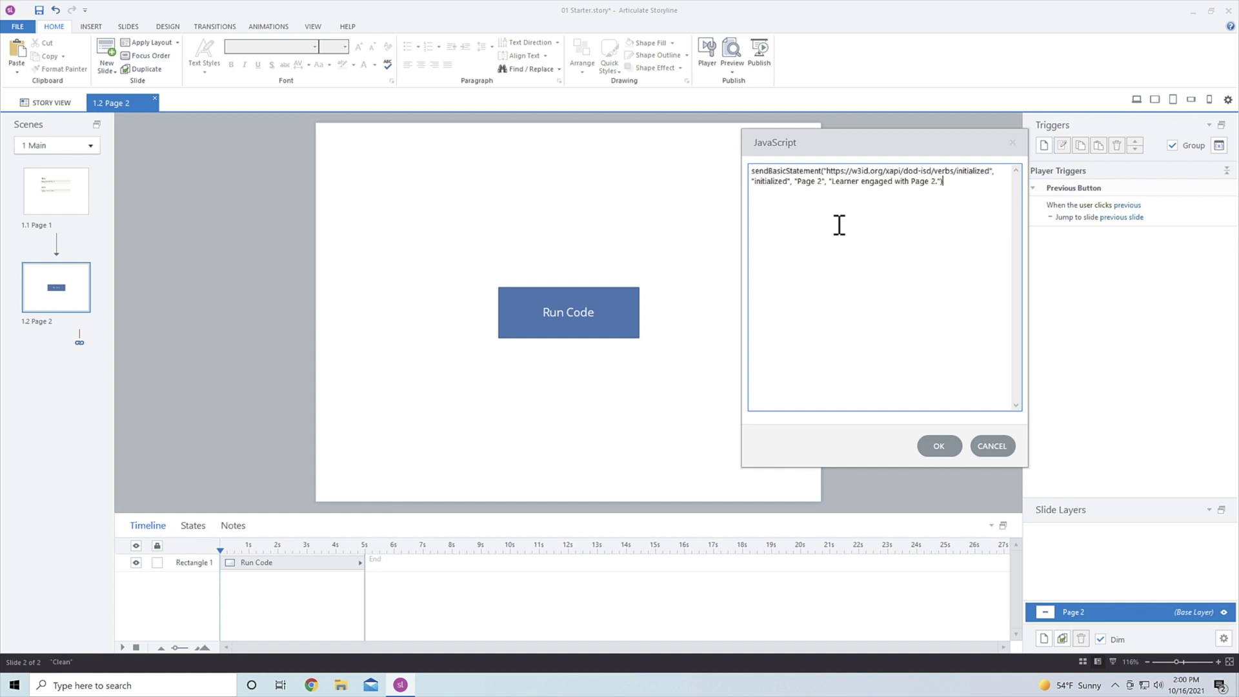
left_click(939, 446)
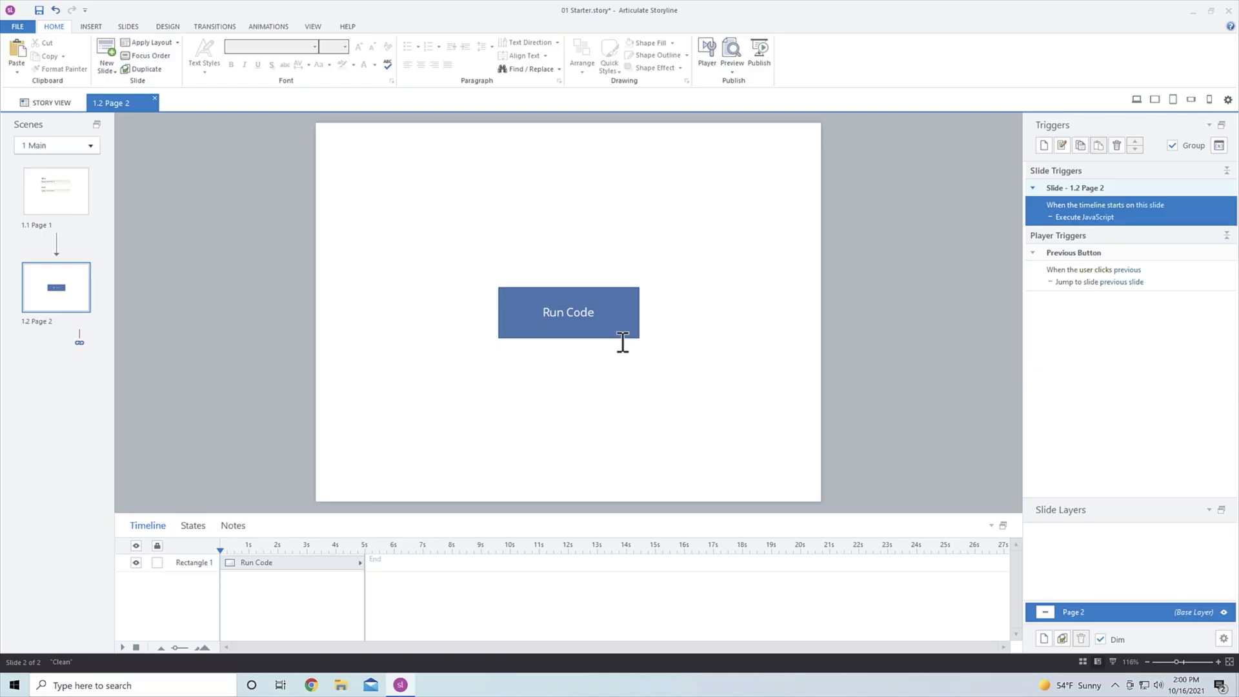
Step: Give the Run Code rectangle an Execute JavaScript trigger with the copied Page 2 Button interacted statement
left_click(621, 332)
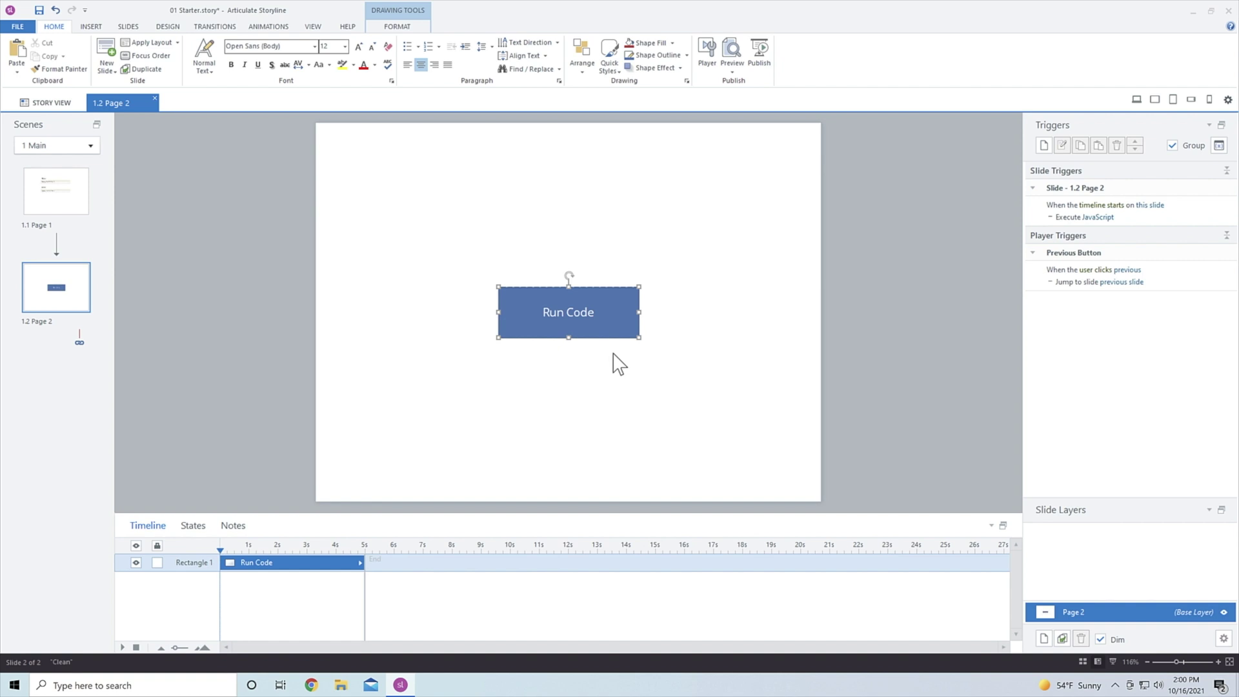
left_click(1044, 144)
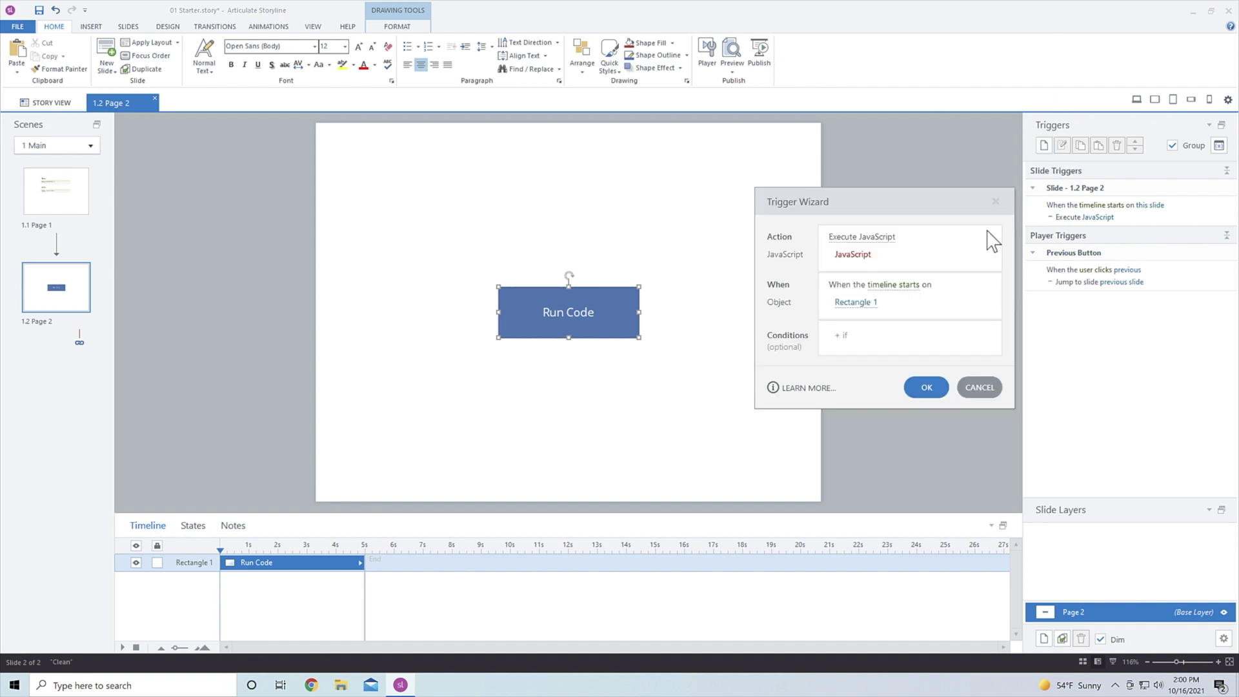
key("ctrl+Left")
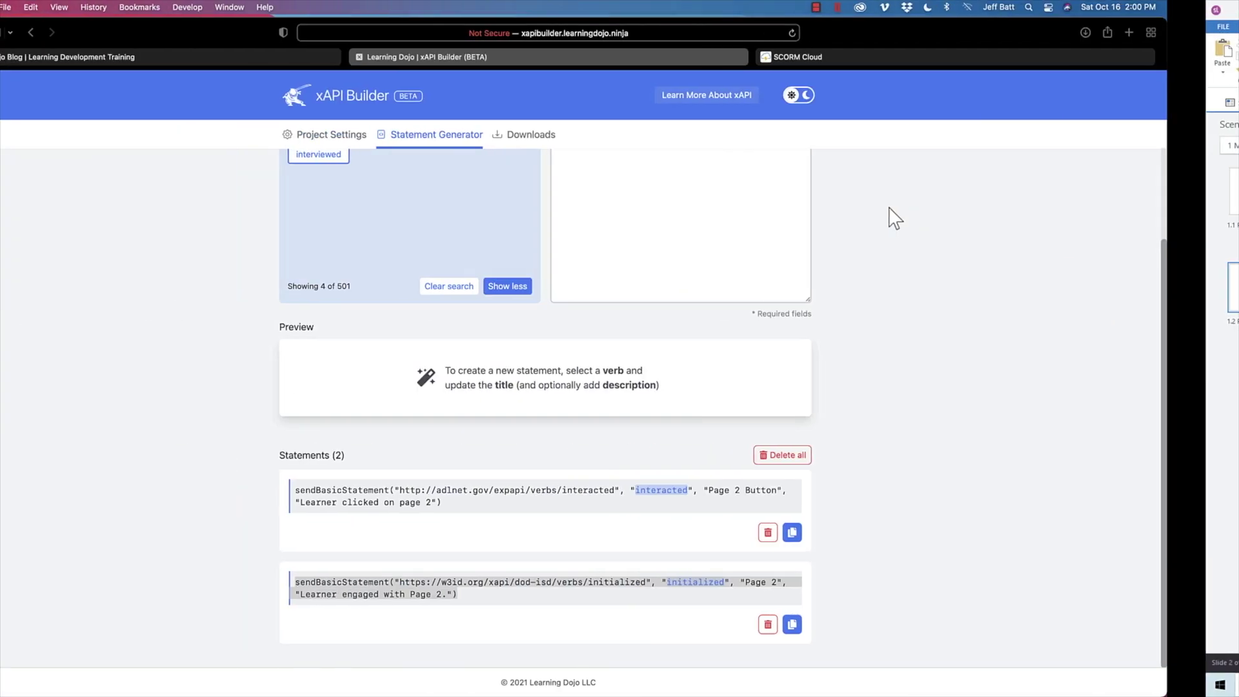
left_click(864, 533)
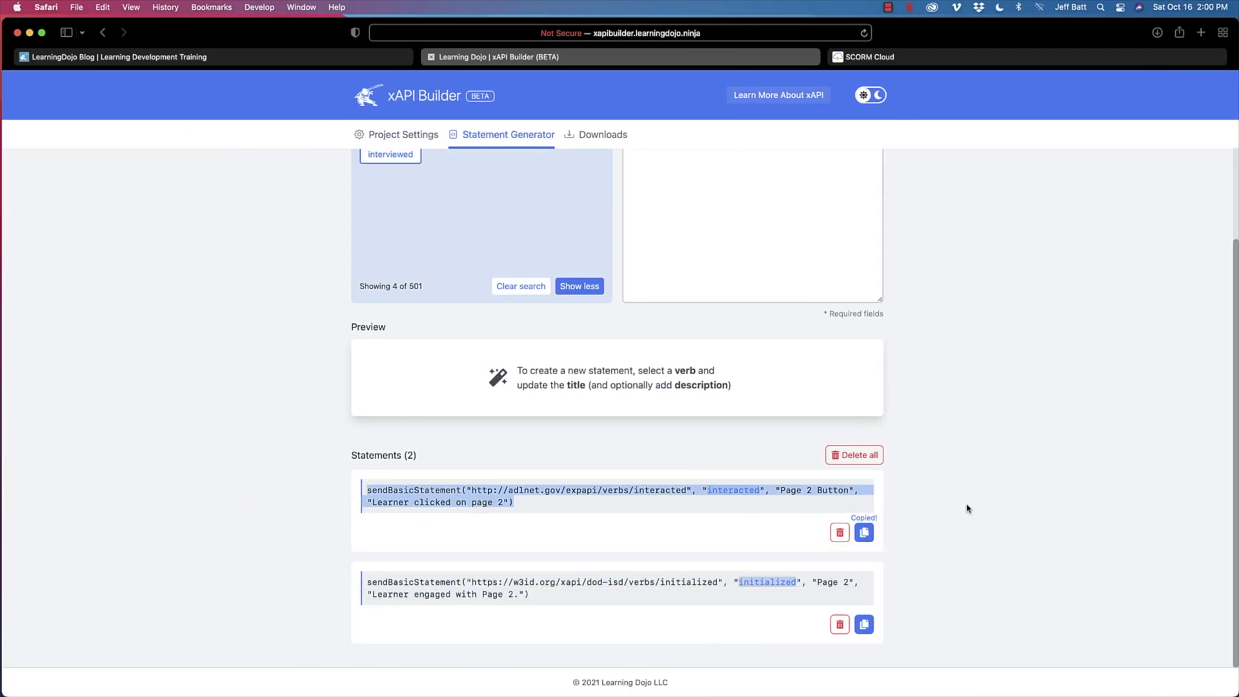
key("ctrl+Right")
left_click(864, 255)
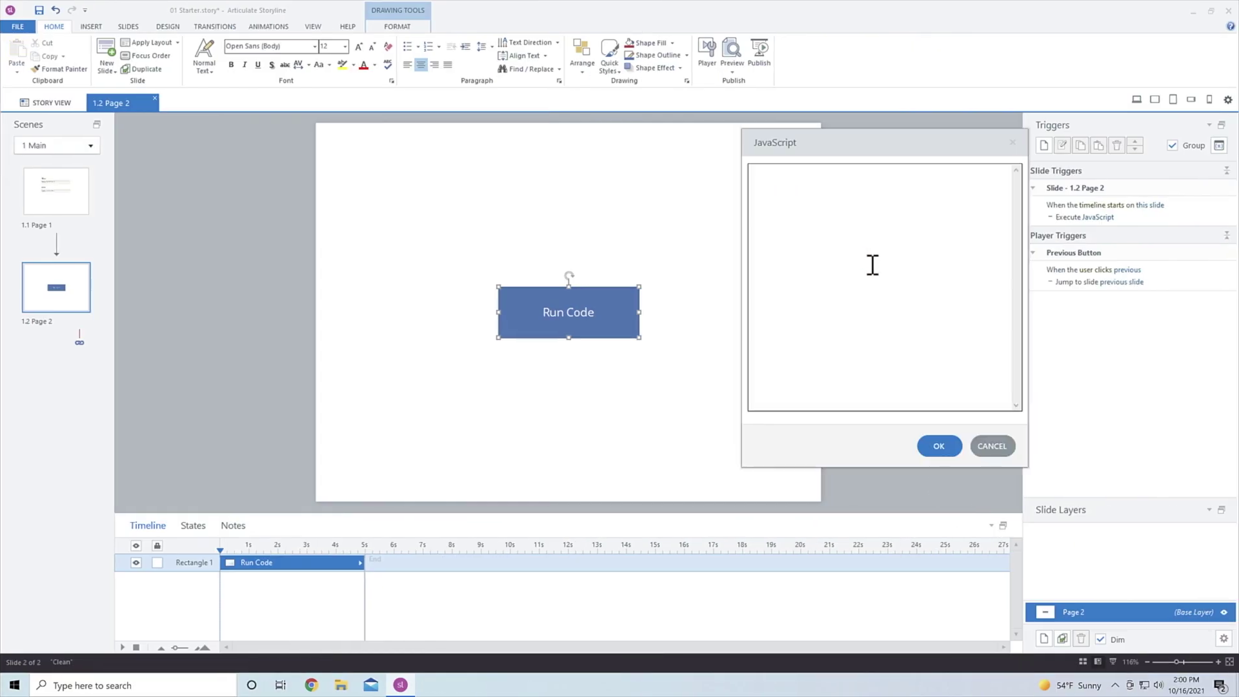
key("ctrl+v")
left_click(951, 450)
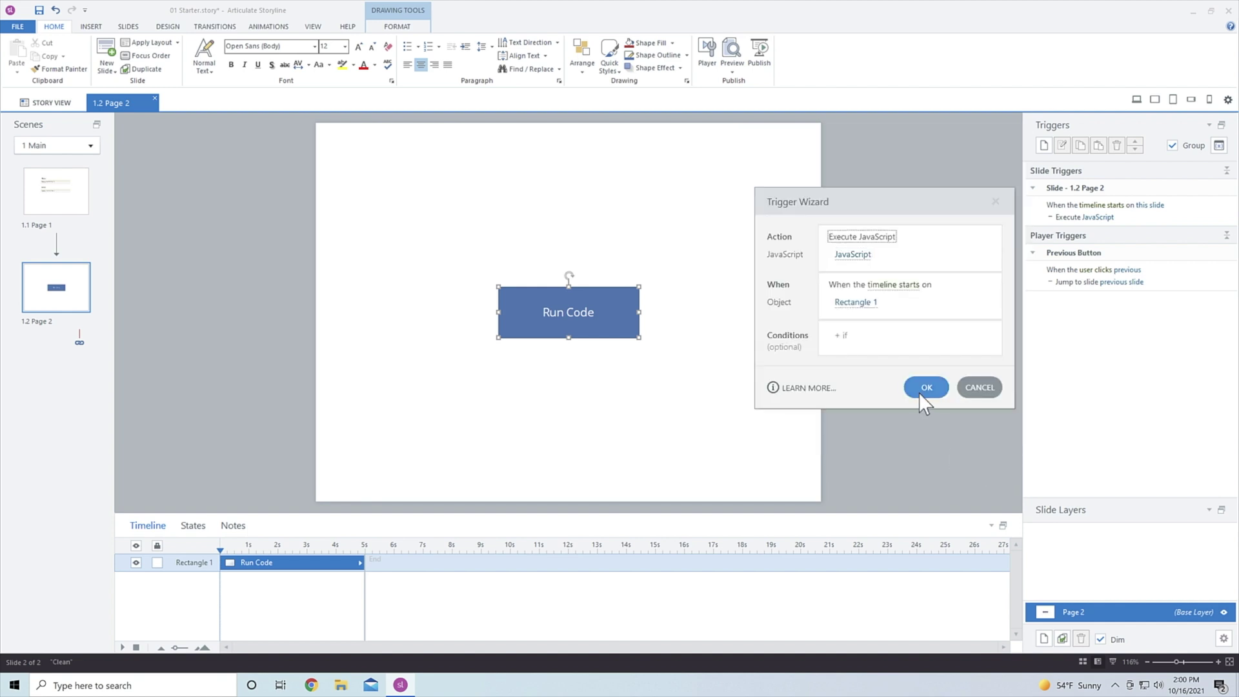
left_click(927, 388)
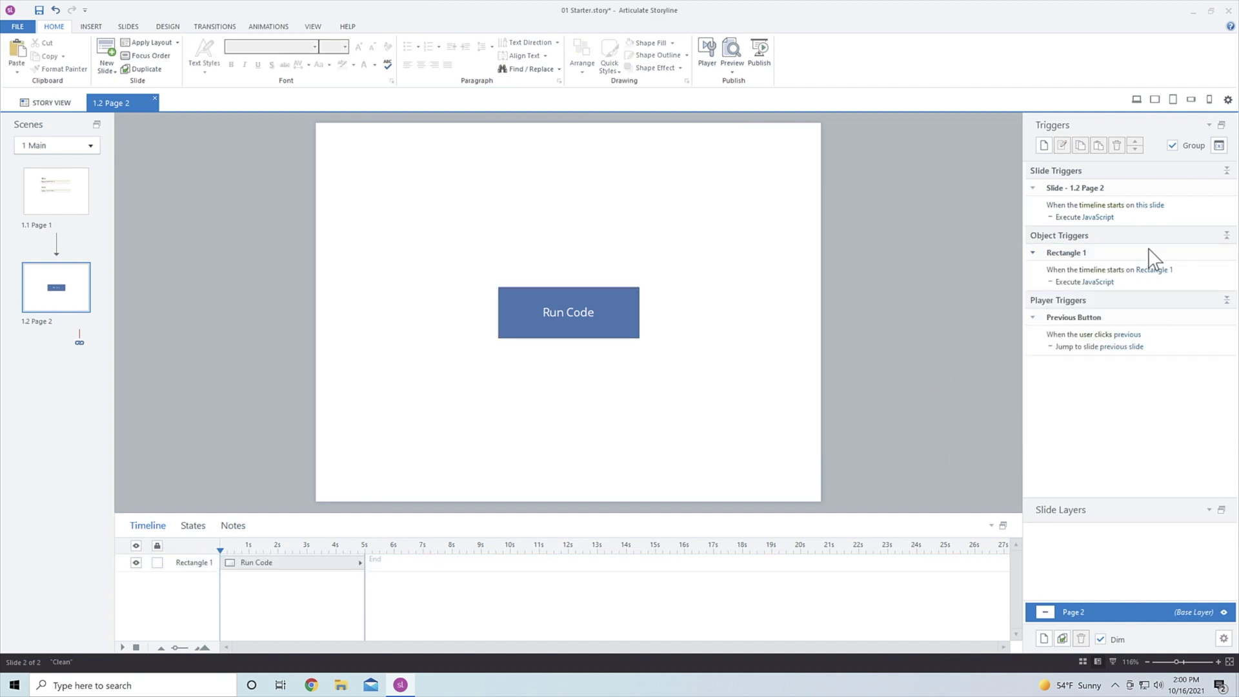
Step: Save the project and open the project variables, listing emailAddress and userName
key("ctrl+s")
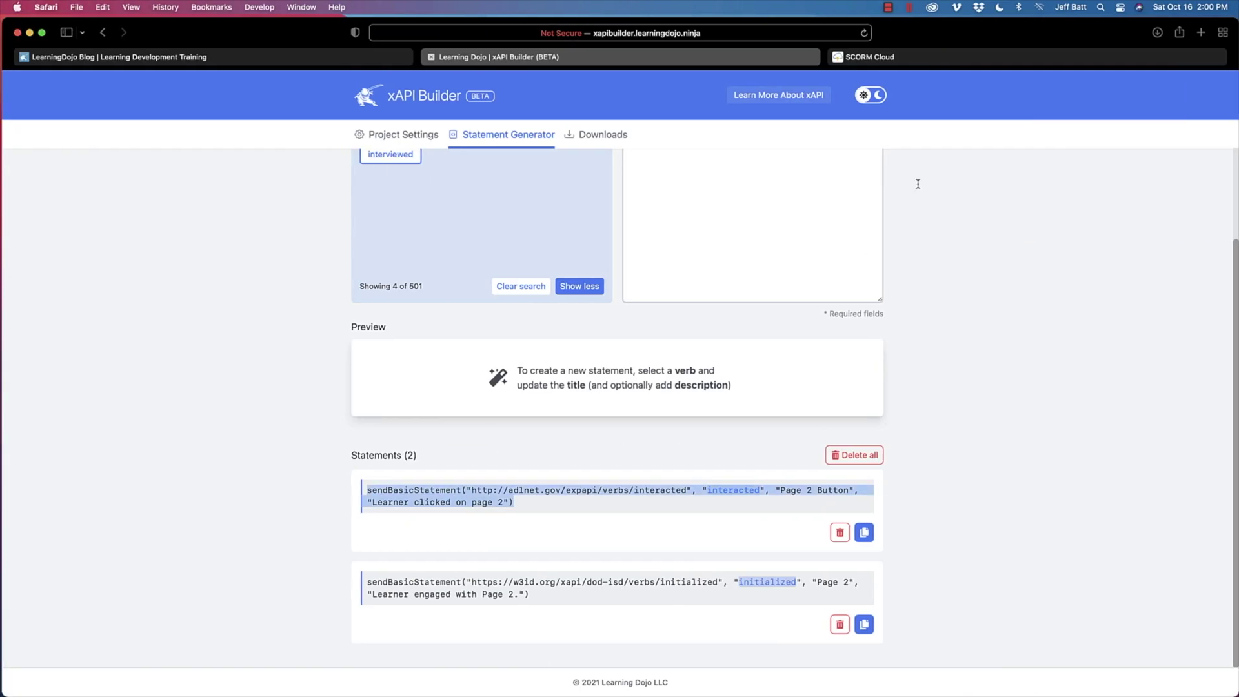
left_click(625, 147)
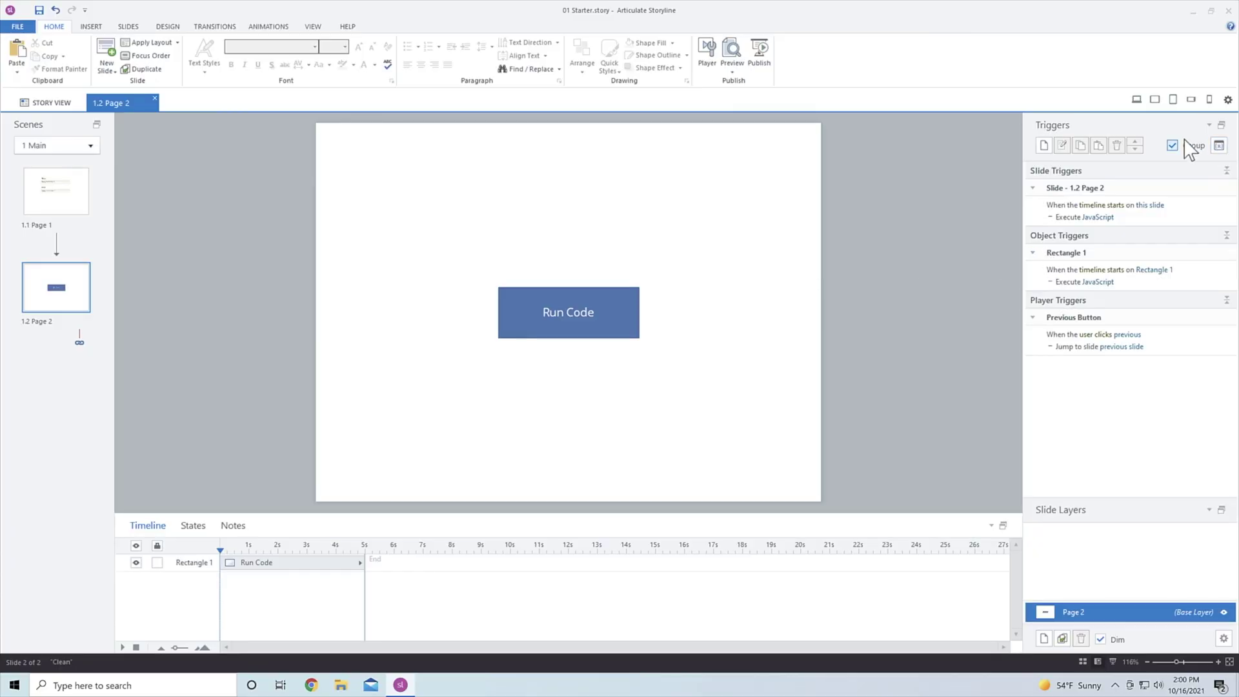
left_click(1219, 145)
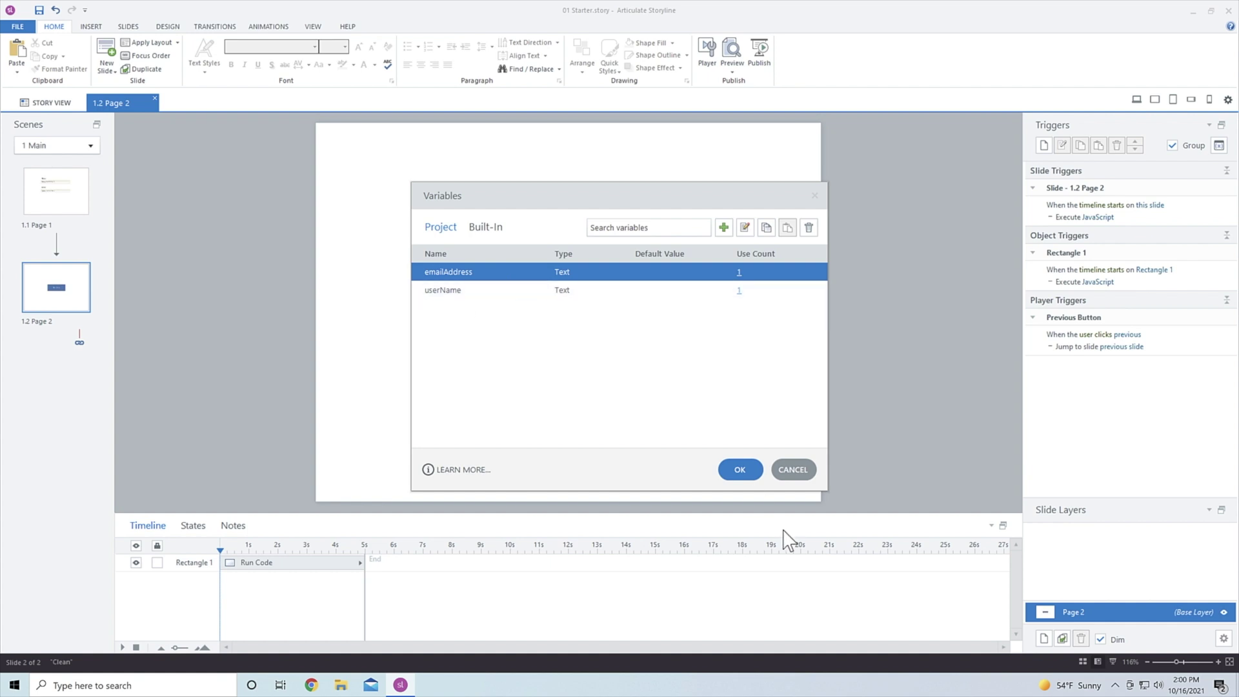
Step: On slide 1.1 Page 1, inspect the Name and Email text entry triggers, then reopen the project variables
left_click(791, 469)
left_click(71, 196)
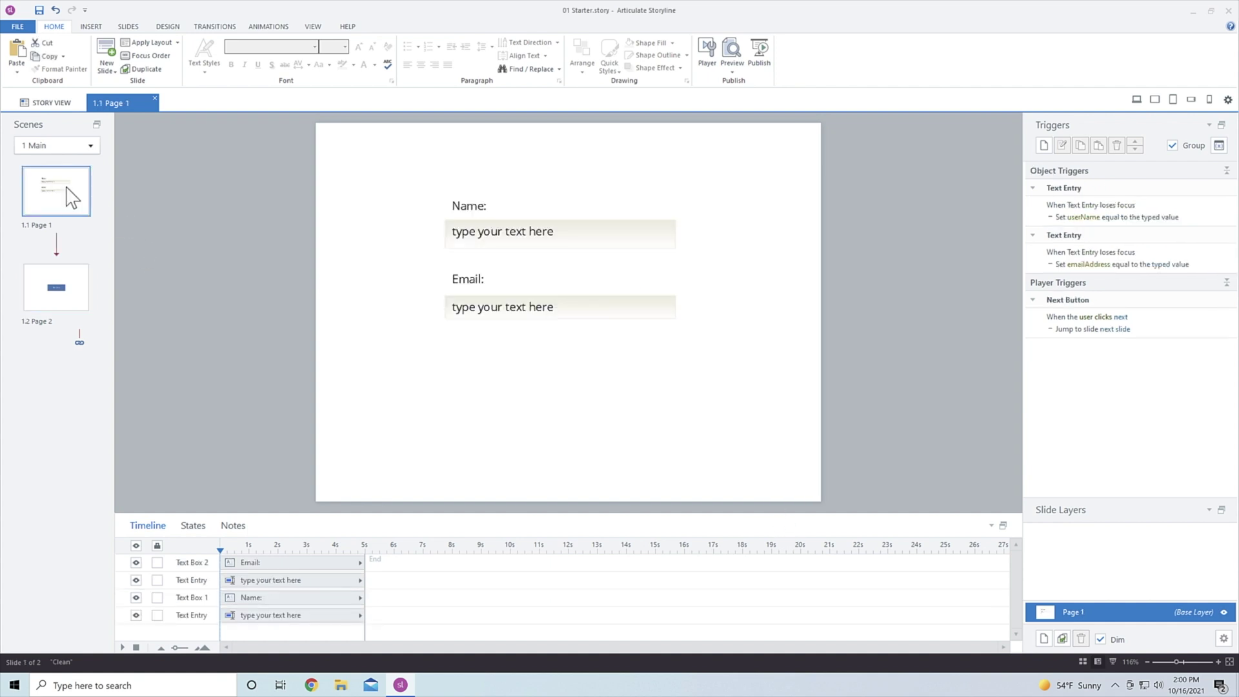
left_click(544, 239)
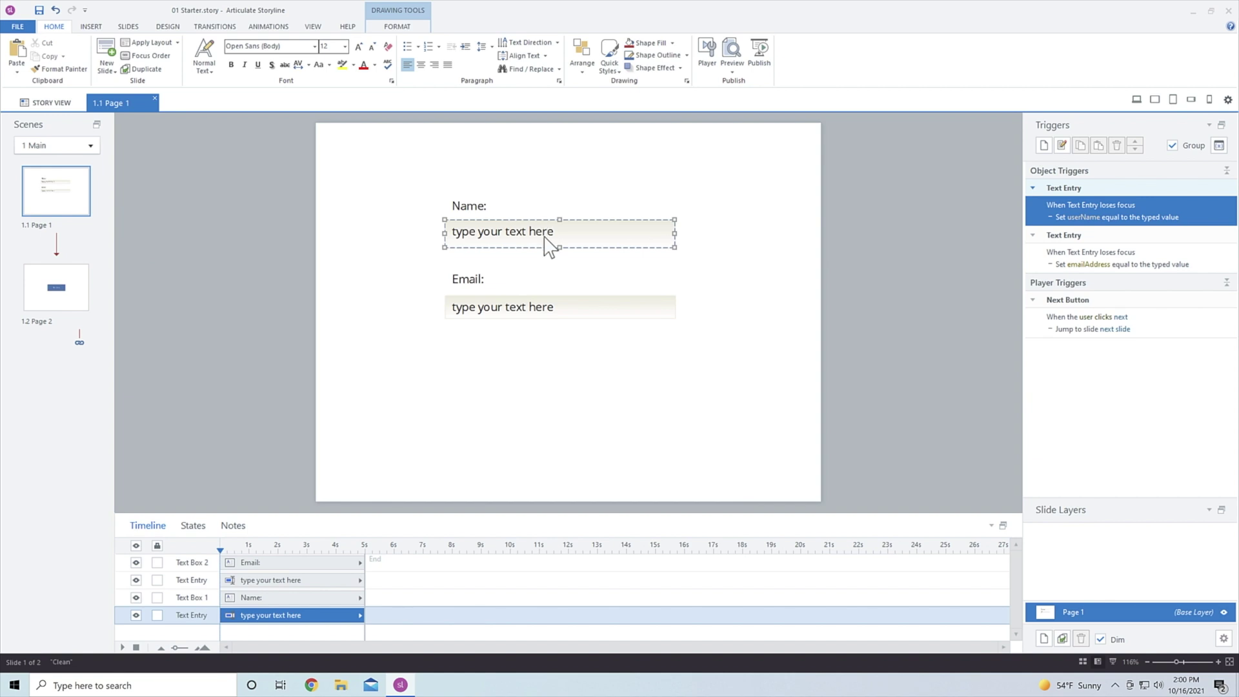
left_click(512, 316)
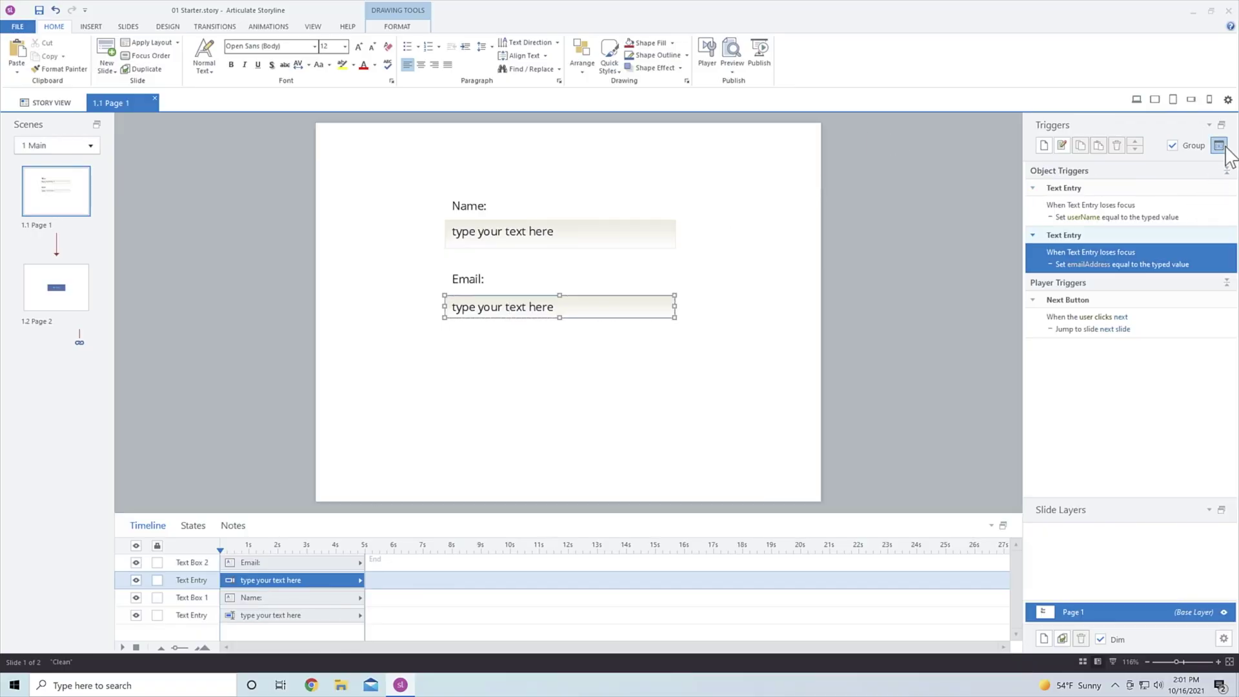
left_click(1218, 145)
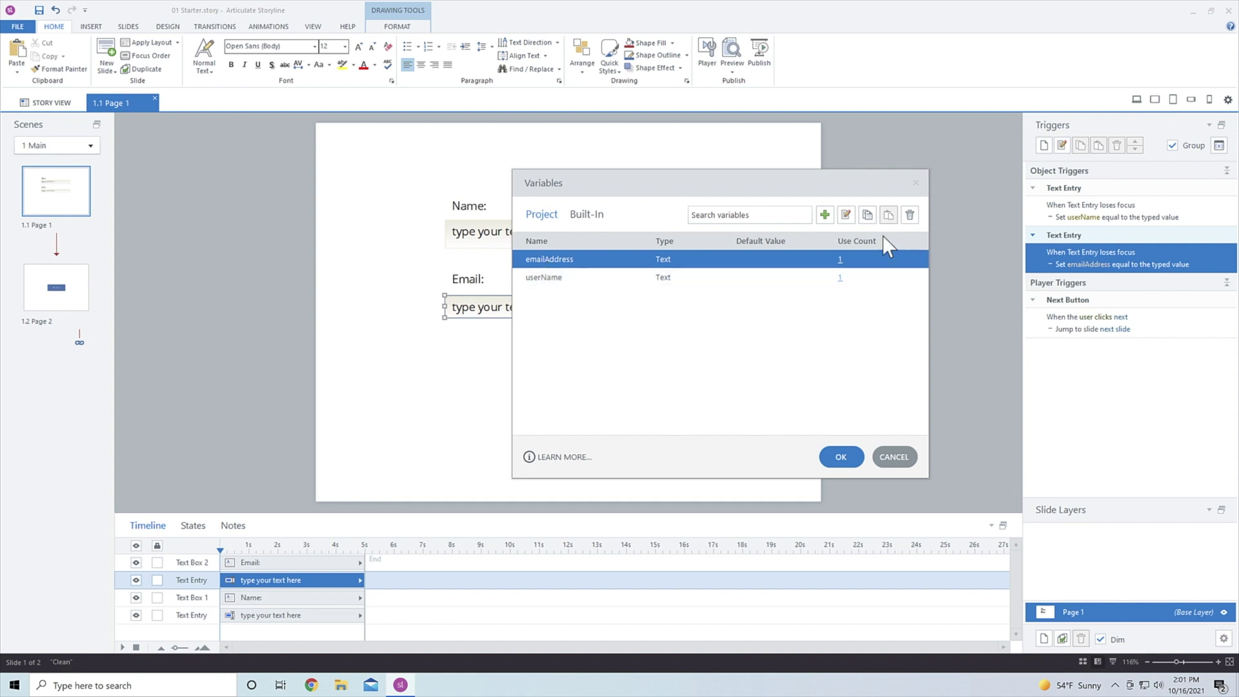
Step: Add a new project text variable named objectID and move to its default value
left_click(825, 215)
type("objectID")
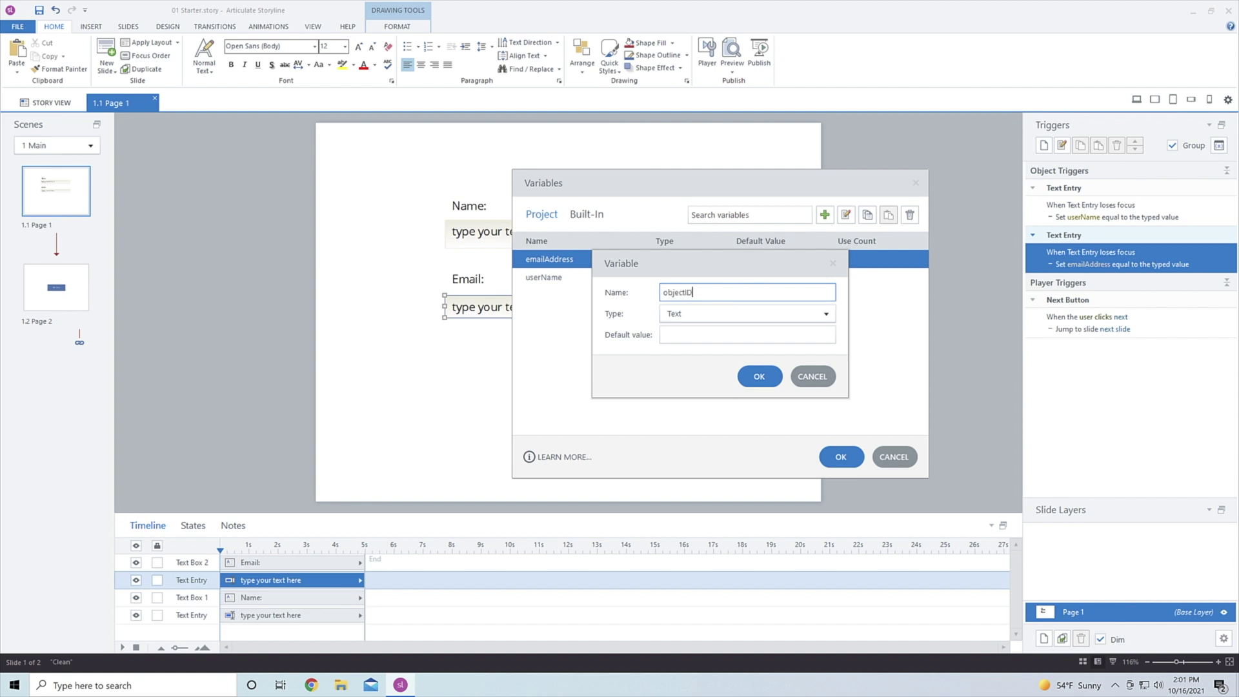
left_click(720, 334)
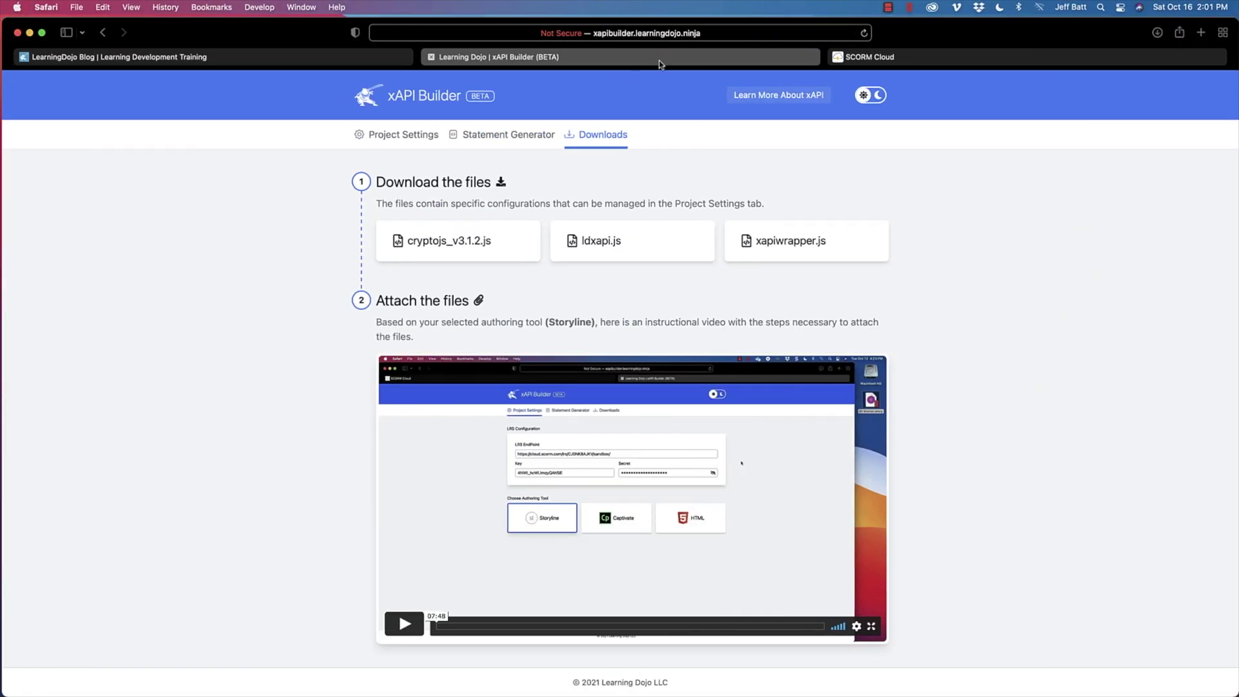
Step: Copy the Learning Dojo blog page's web address from Safari's address bar
left_click(331, 58)
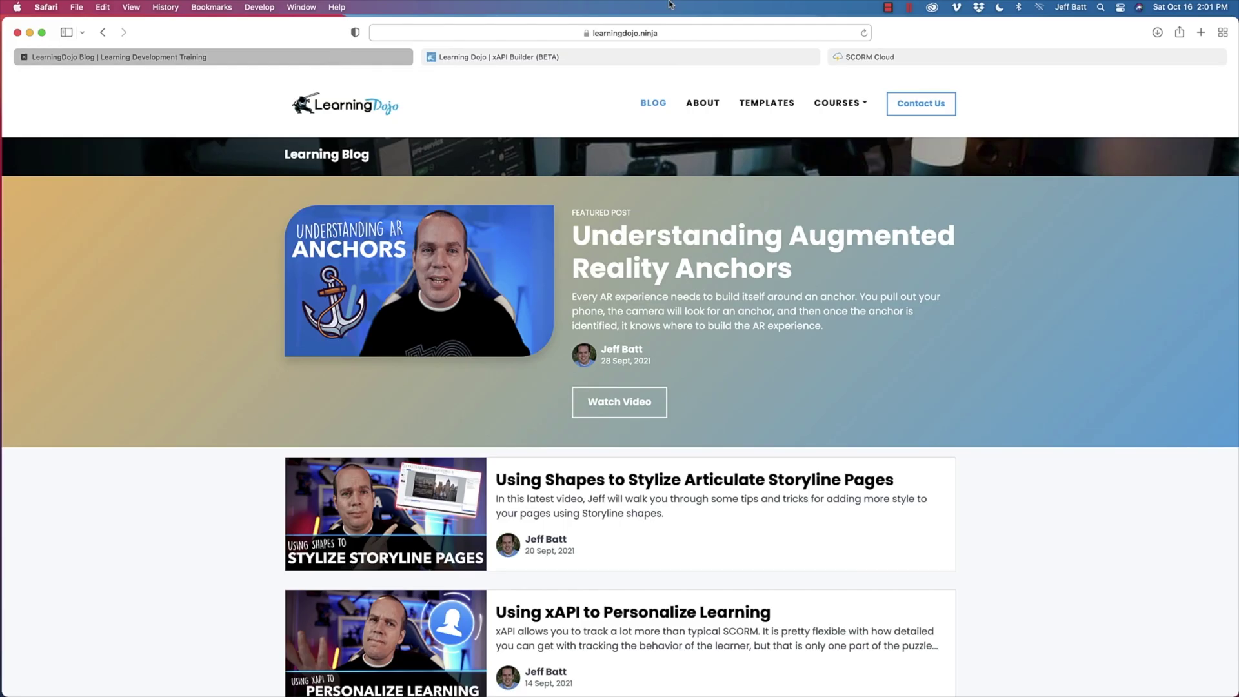
left_click(703, 33)
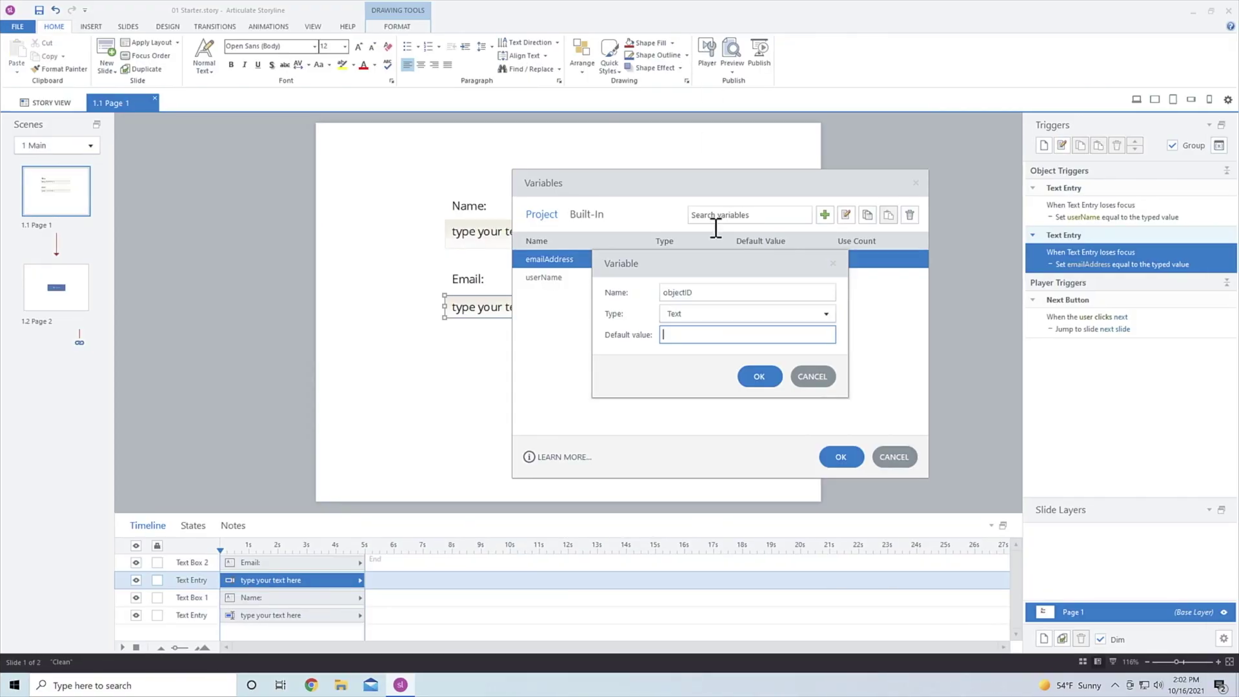
type("https://learningdojo.ninja/blog.html")
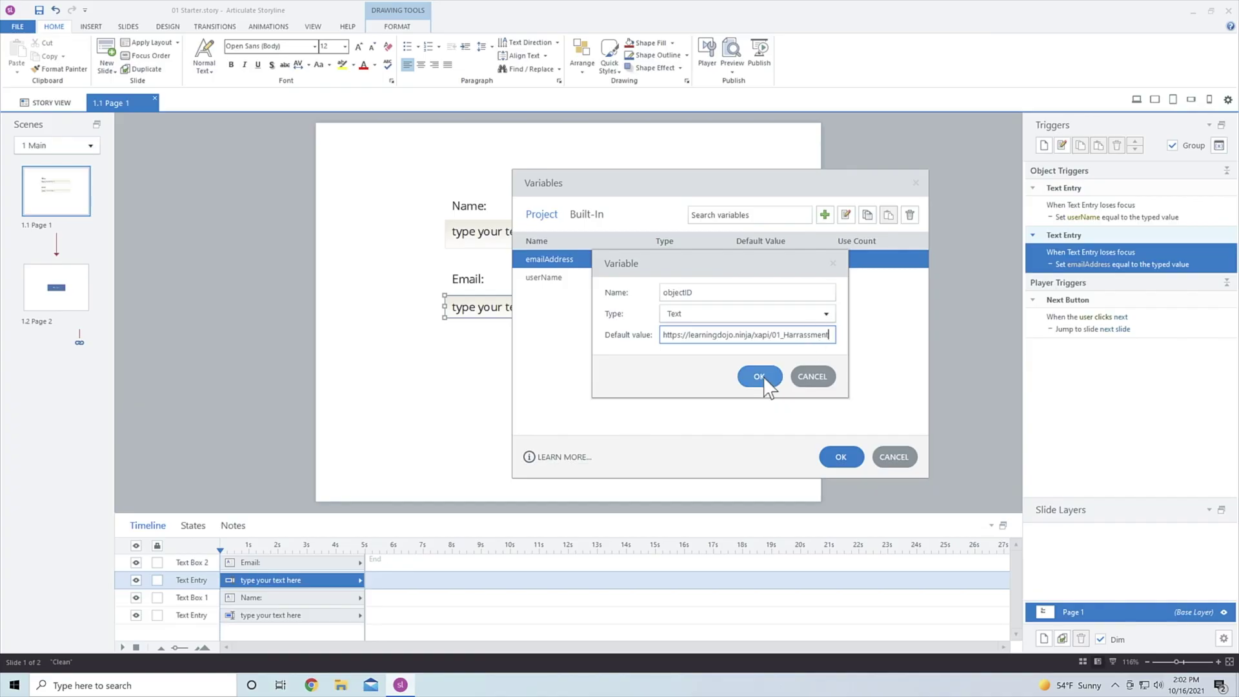
Step: Confirm objectID with the blog address as default, save the project, and open Web publishing
left_click(757, 378)
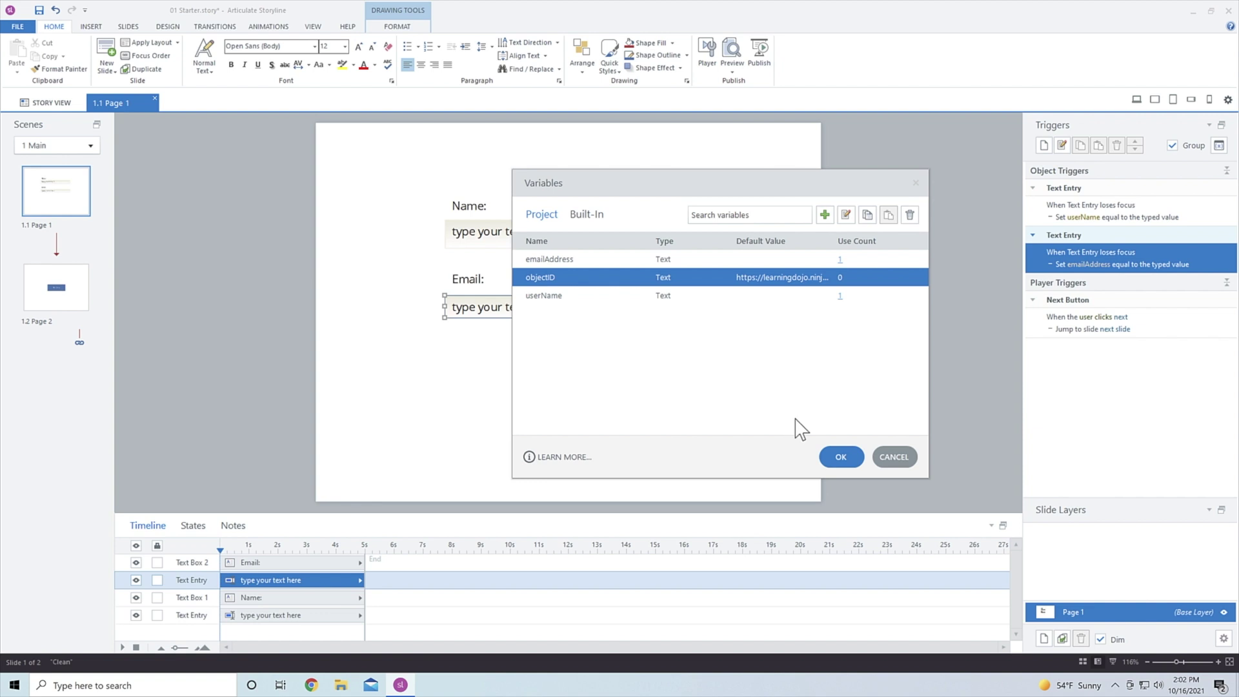
left_click(853, 458)
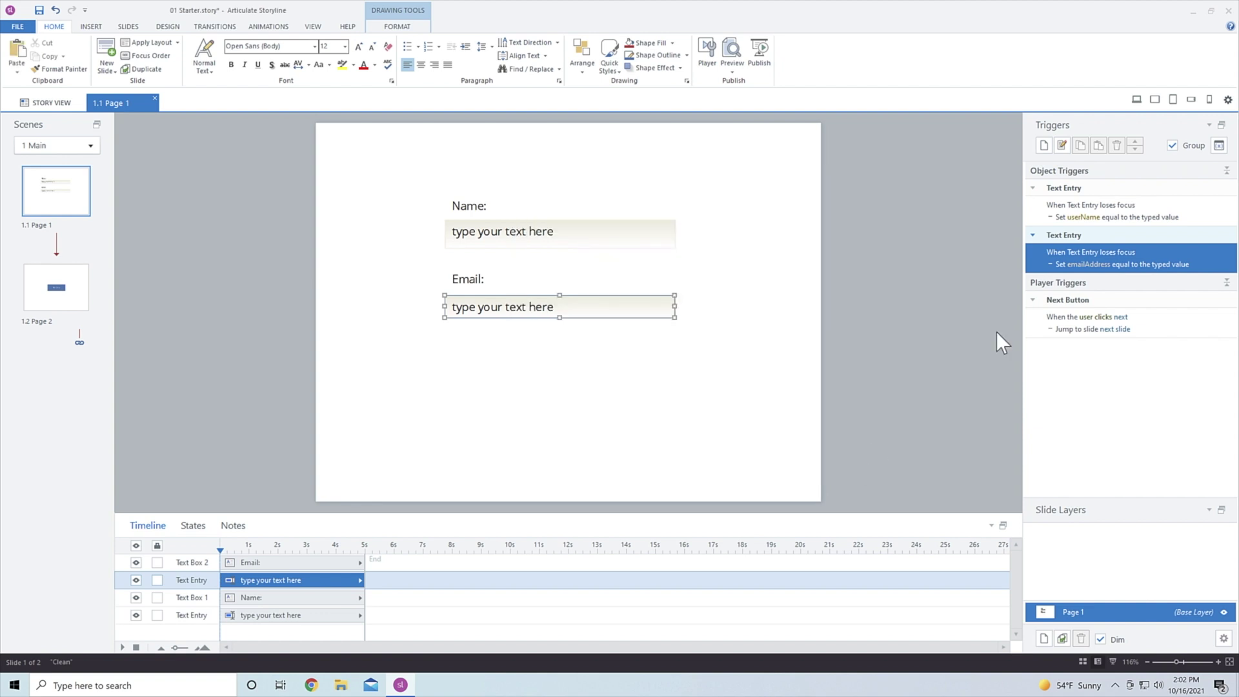
left_click(1219, 145)
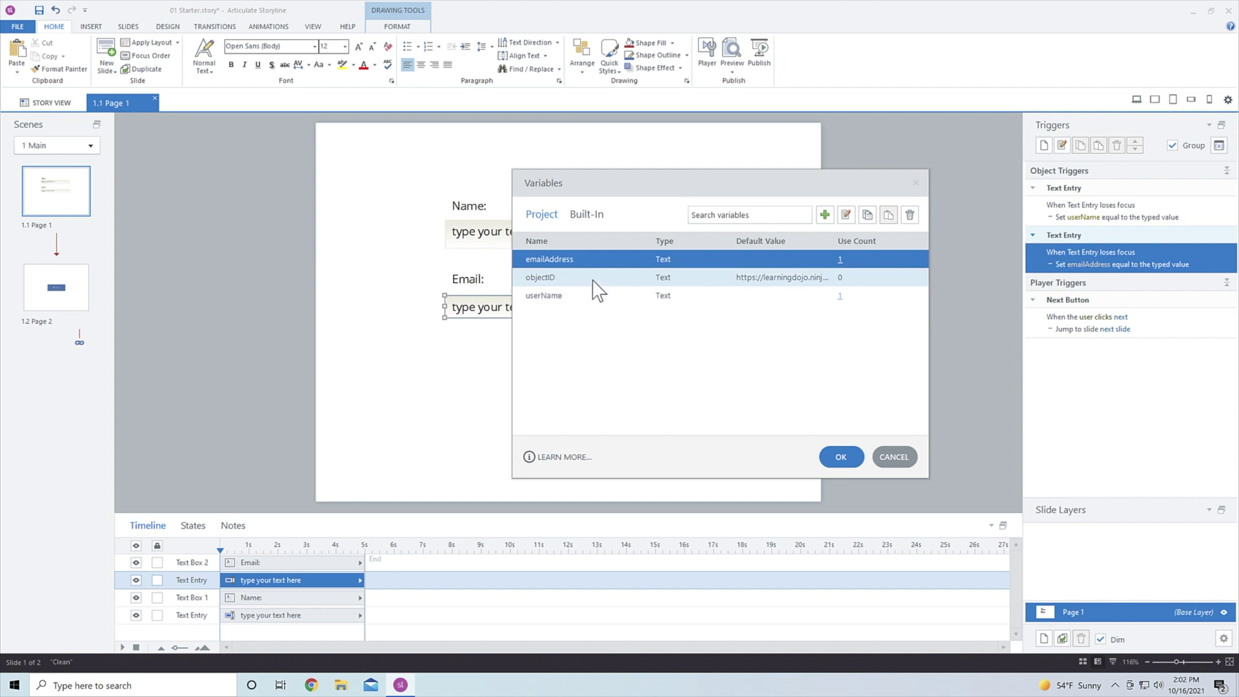
left_click(827, 455)
key("ctrl+s")
left_click(765, 59)
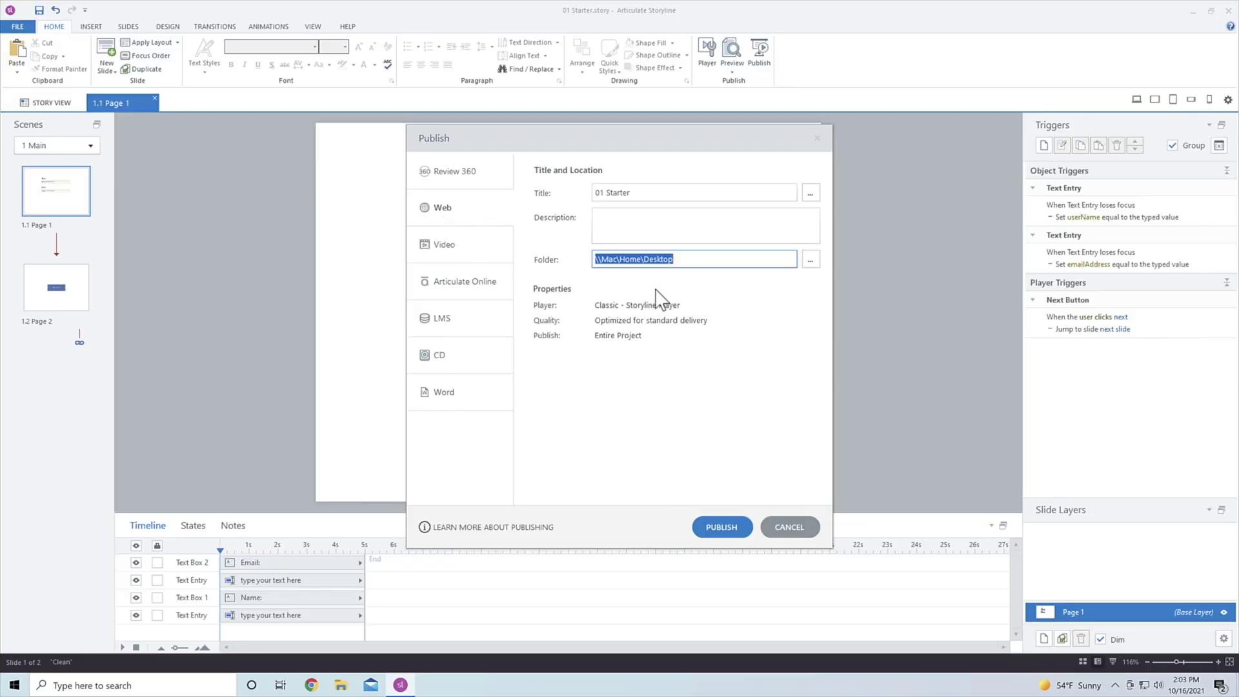
Step: Publish the 01 Starter course for Web to the Desktop and dismiss the success message
left_click(737, 529)
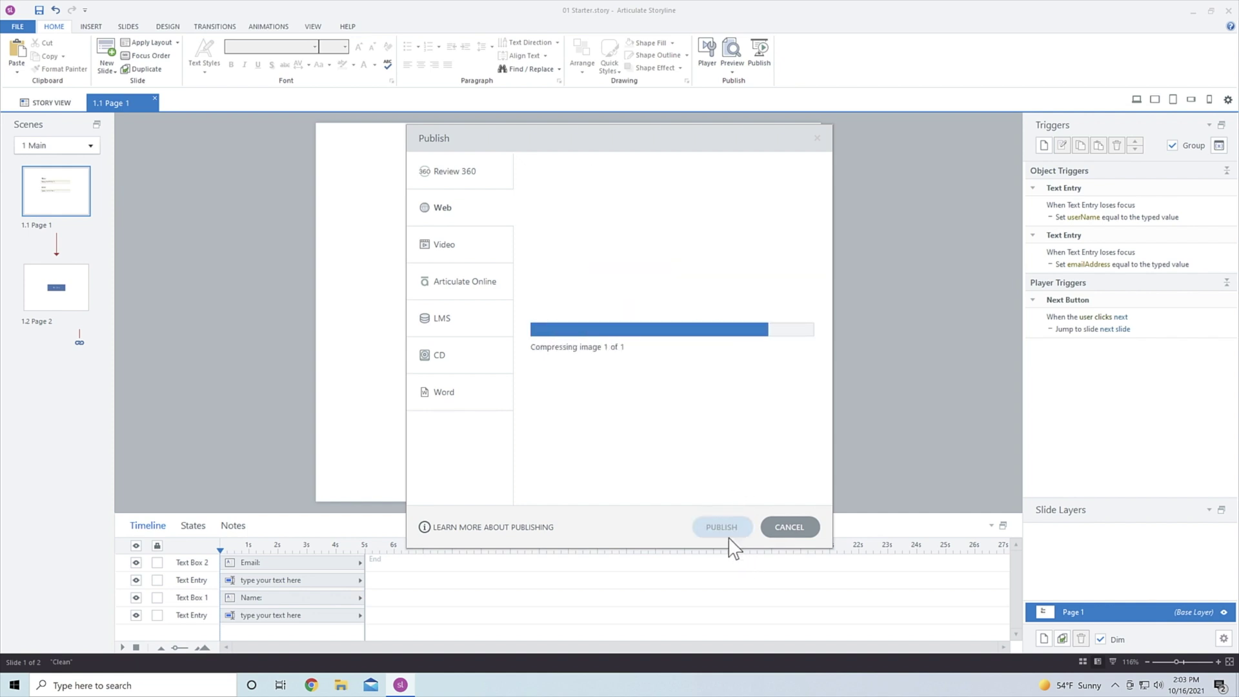
left_click(749, 442)
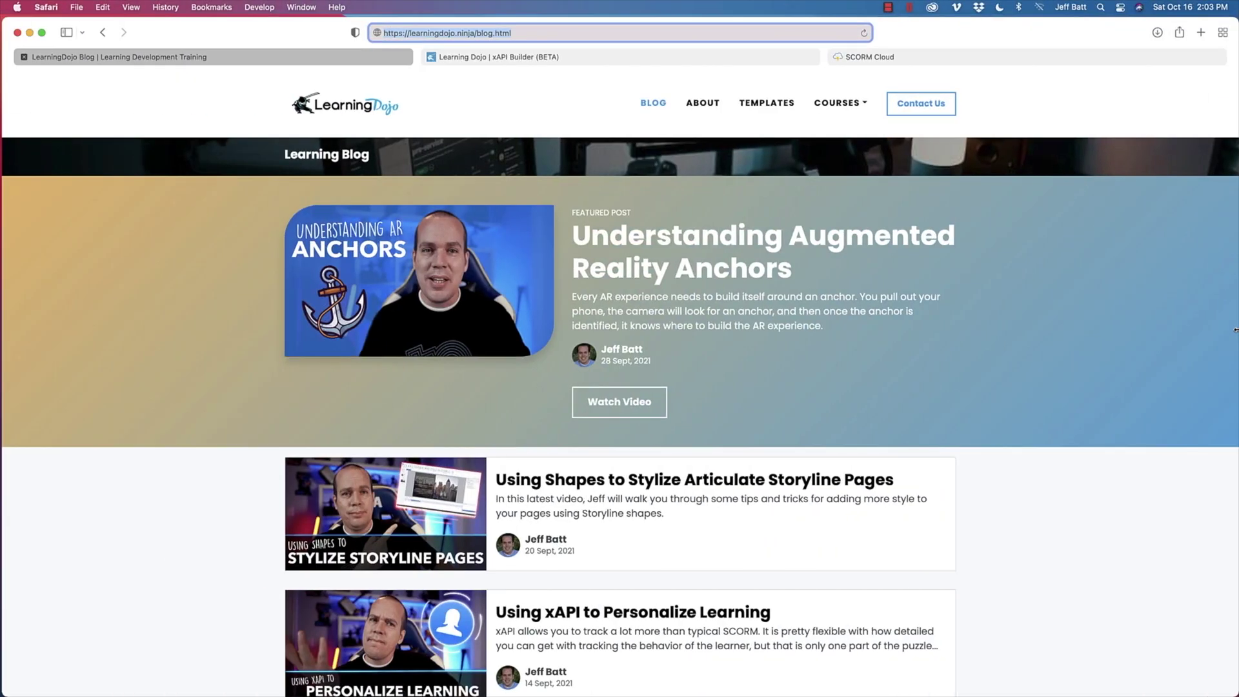
Step: Open the published output's story_content folder in Finder, then return to Safari's xAPI Builder downloads page
left_click(1162, 340)
left_click_drag(915, 174, 933, 245)
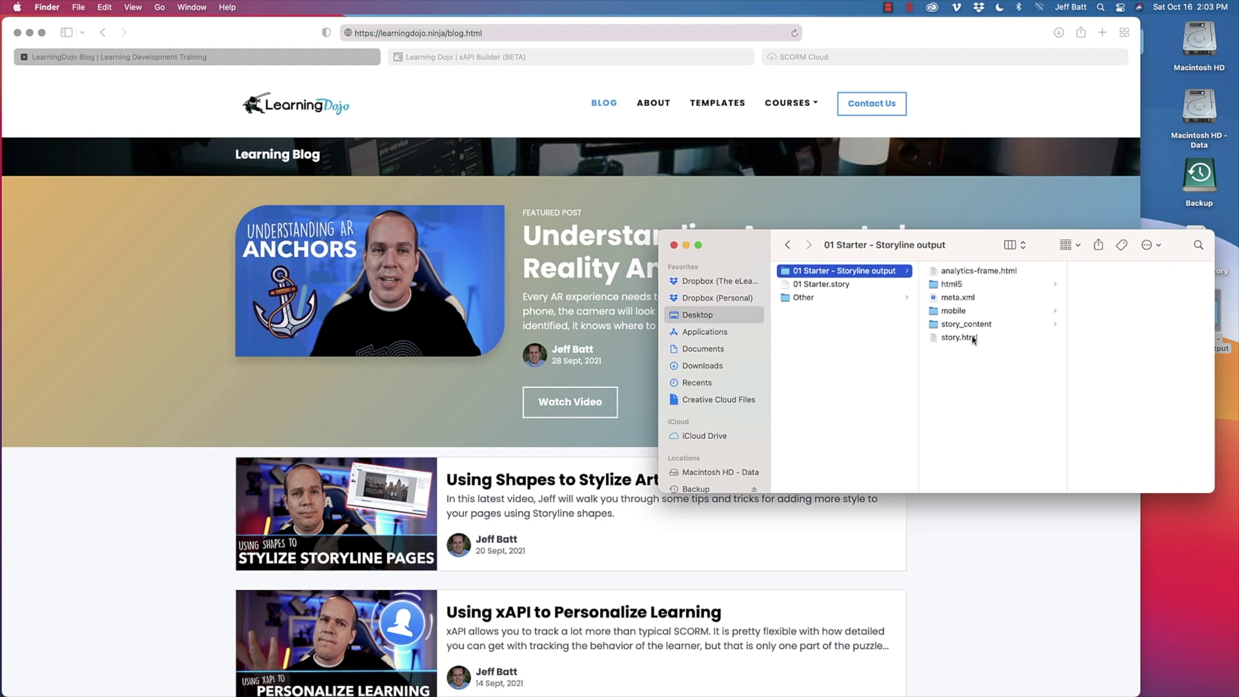
left_click(987, 325)
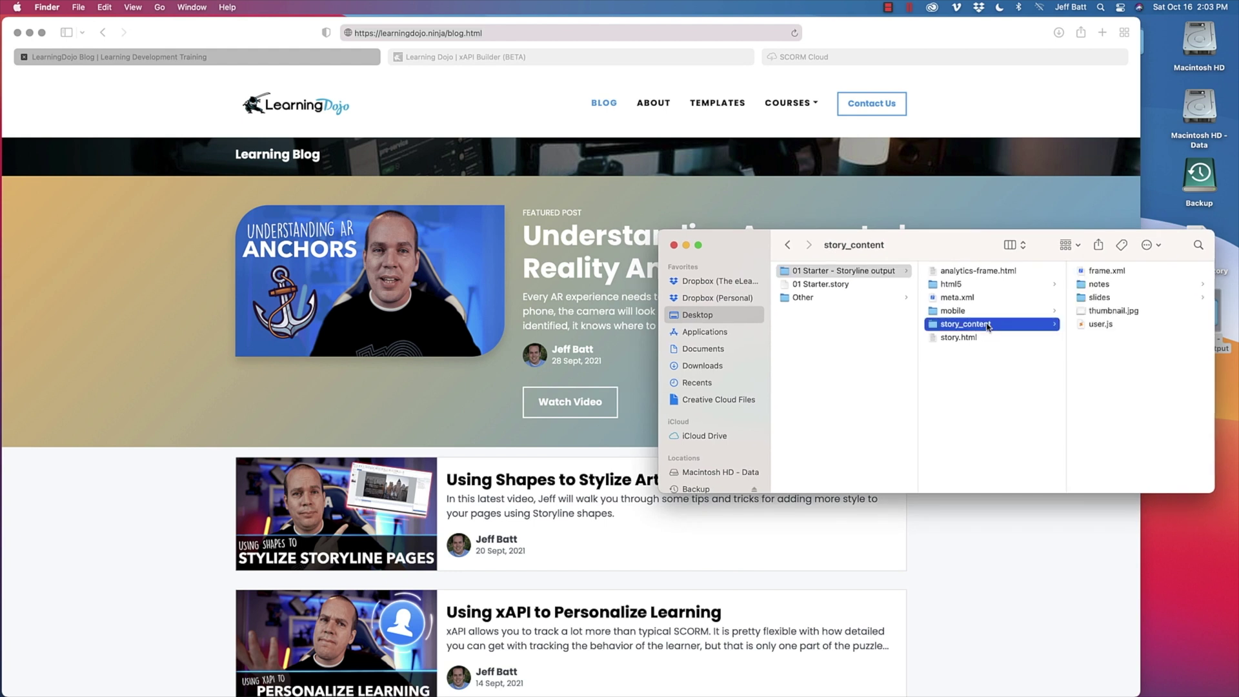
left_click(973, 162)
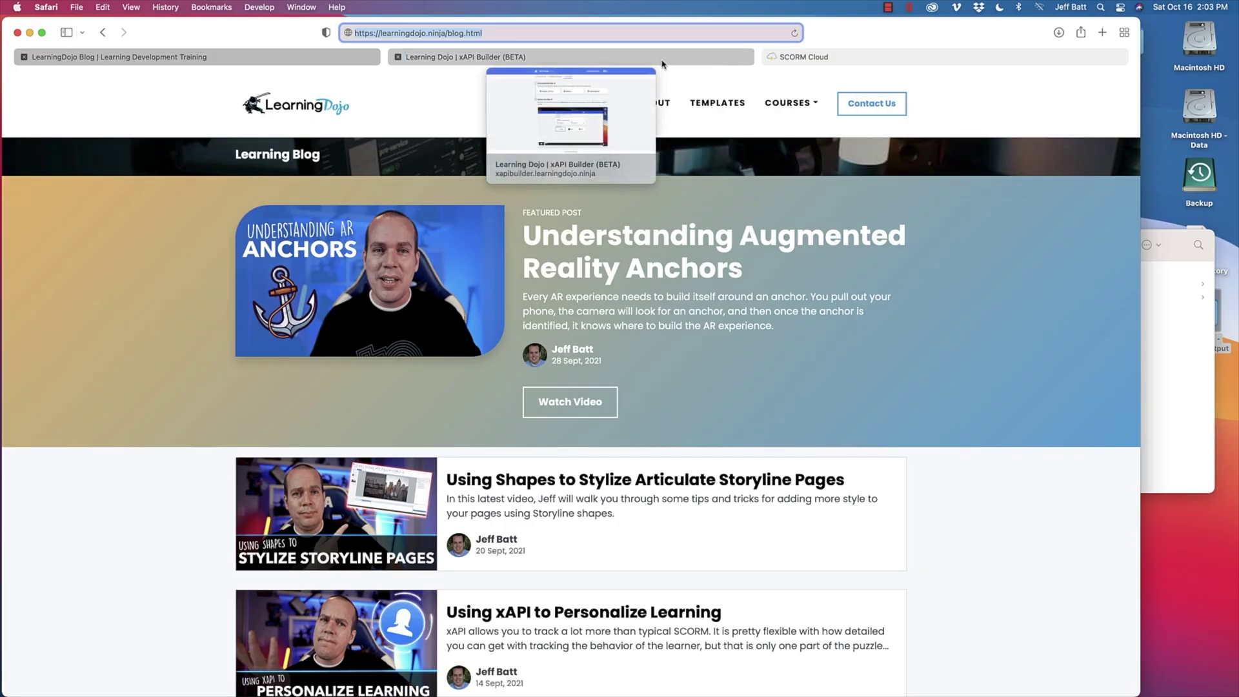
left_click(568, 57)
Step: Download cryptojs_v3.1.2.js, ldxapi.js and xapiwrapper.js from xAPI Builder
left_click(429, 242)
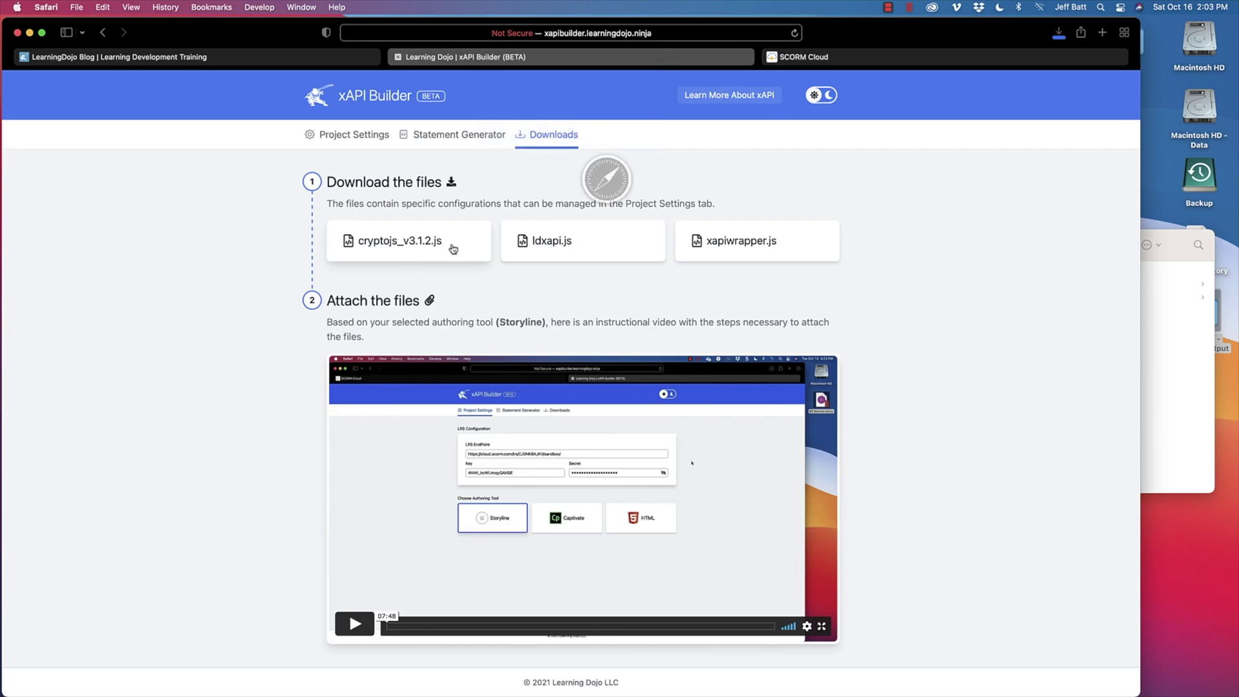
left_click(642, 245)
left_click(777, 246)
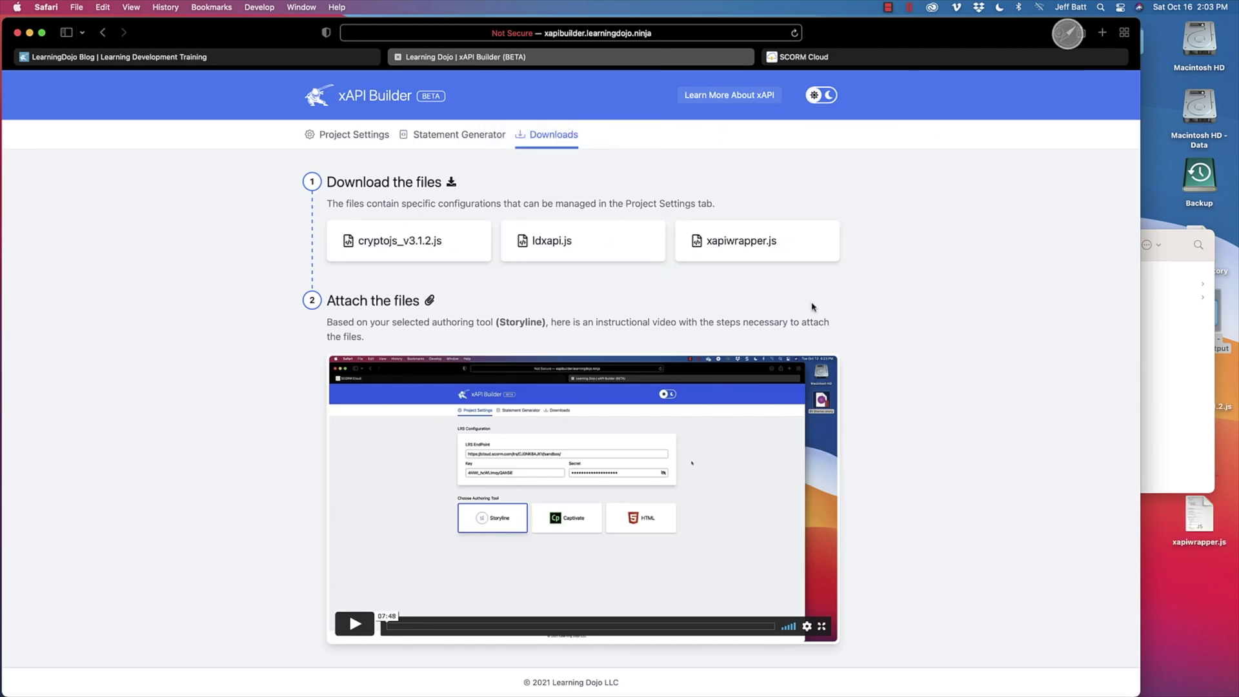
Step: Move the three downloaded .js files from the desktop into the story_content folder
left_click(1190, 311)
left_click_drag(991, 245, 948, 238)
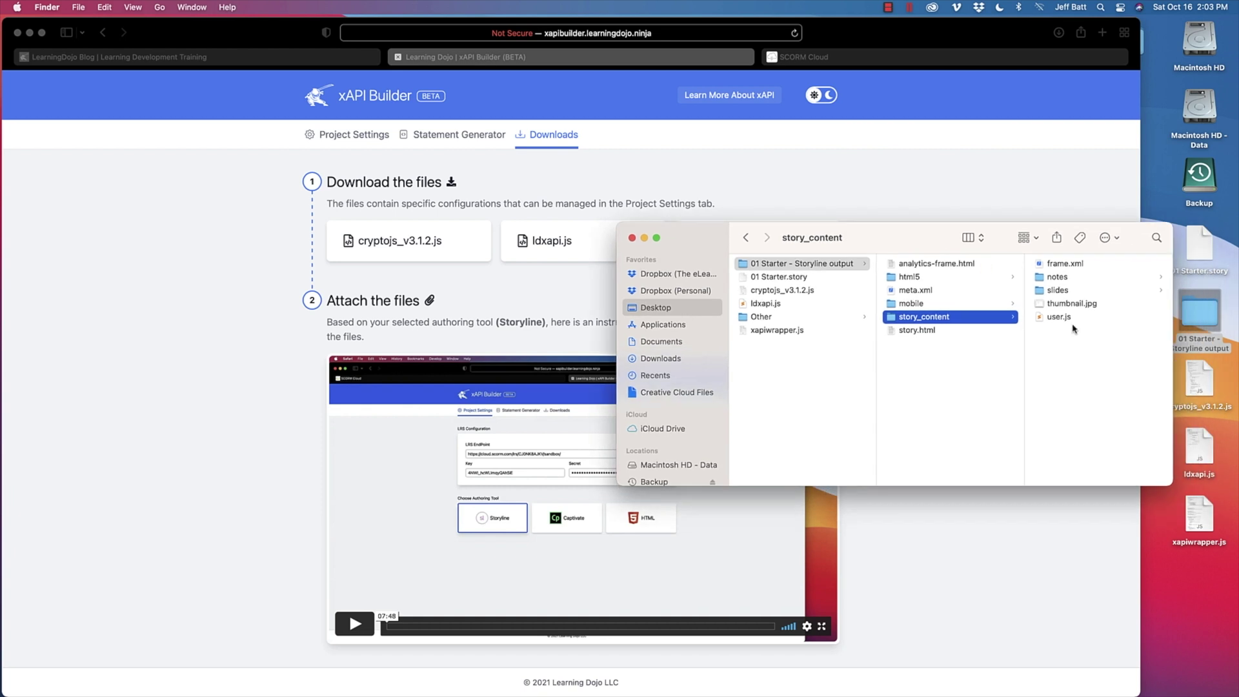
left_click_drag(1202, 594, 1178, 365)
left_click_drag(1199, 451, 1104, 401)
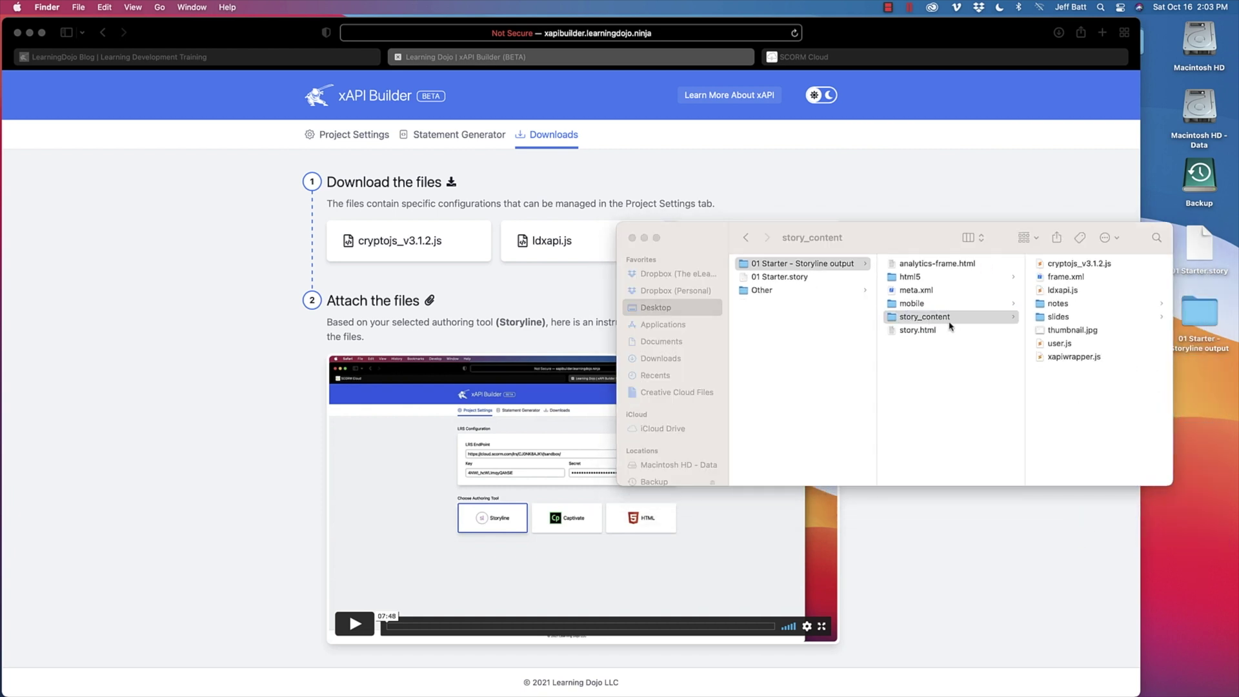